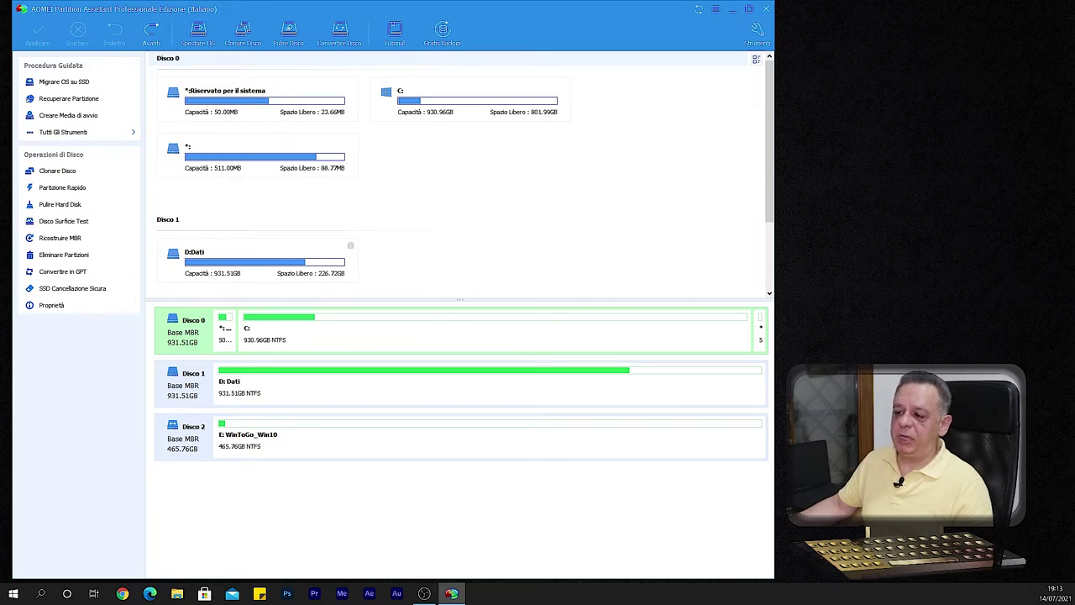
Examine the partitions, capacities and free space of Disco 0, Disco 1 and Disco 2 in the disk overview.
left_click(198, 261)
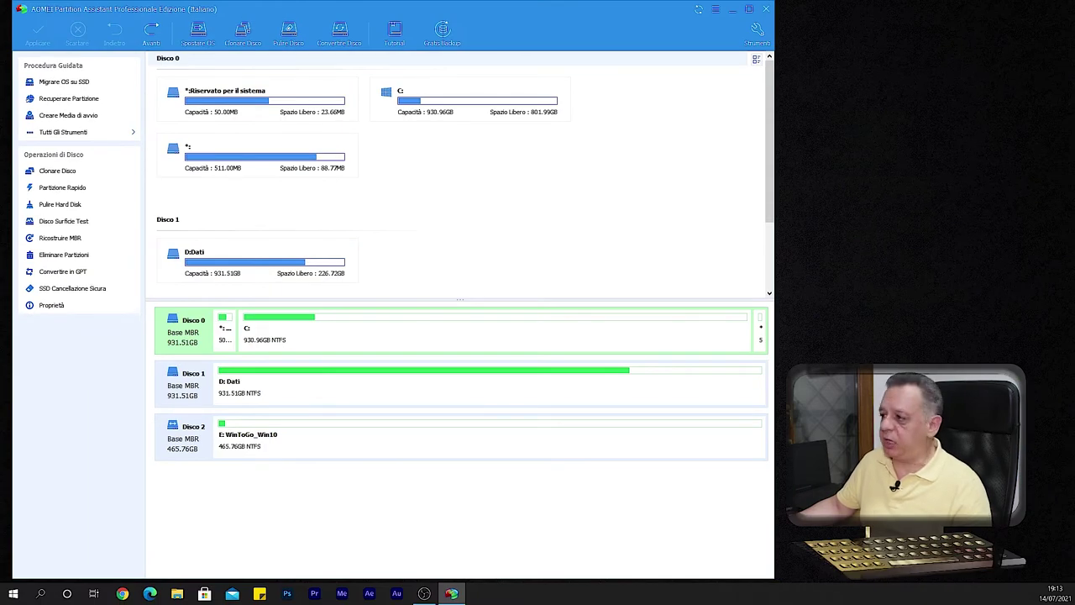
scroll(351, 245, "down", 2)
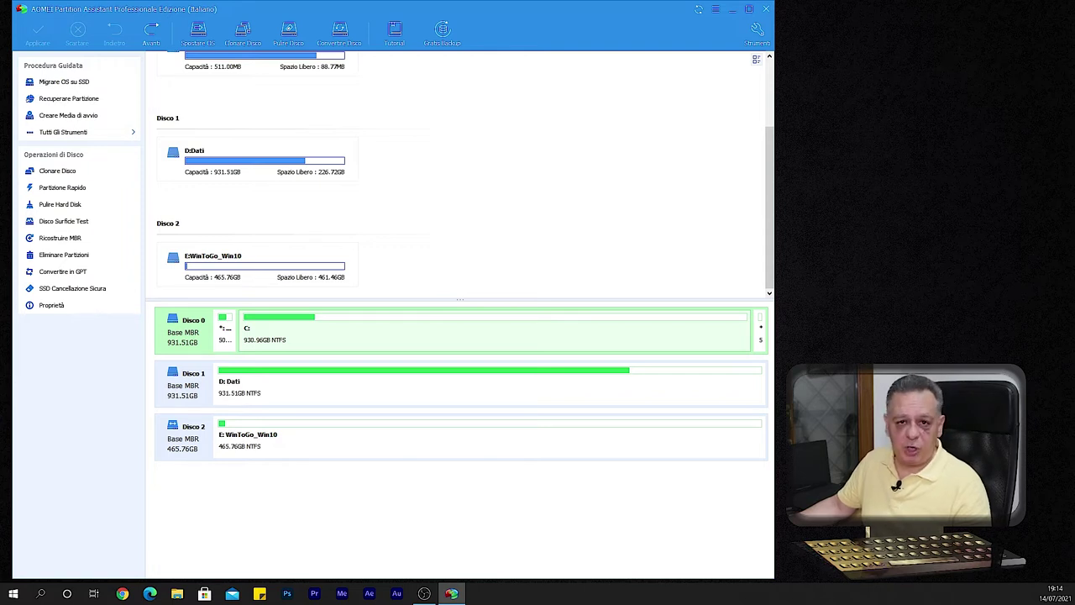
left_click(225, 333)
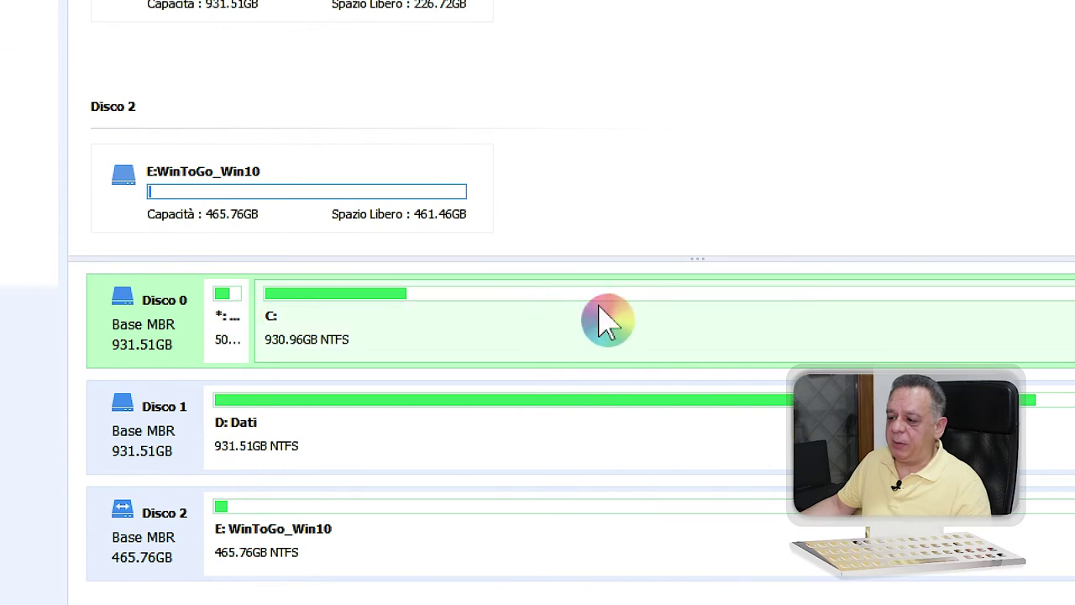
left_click(939, 326)
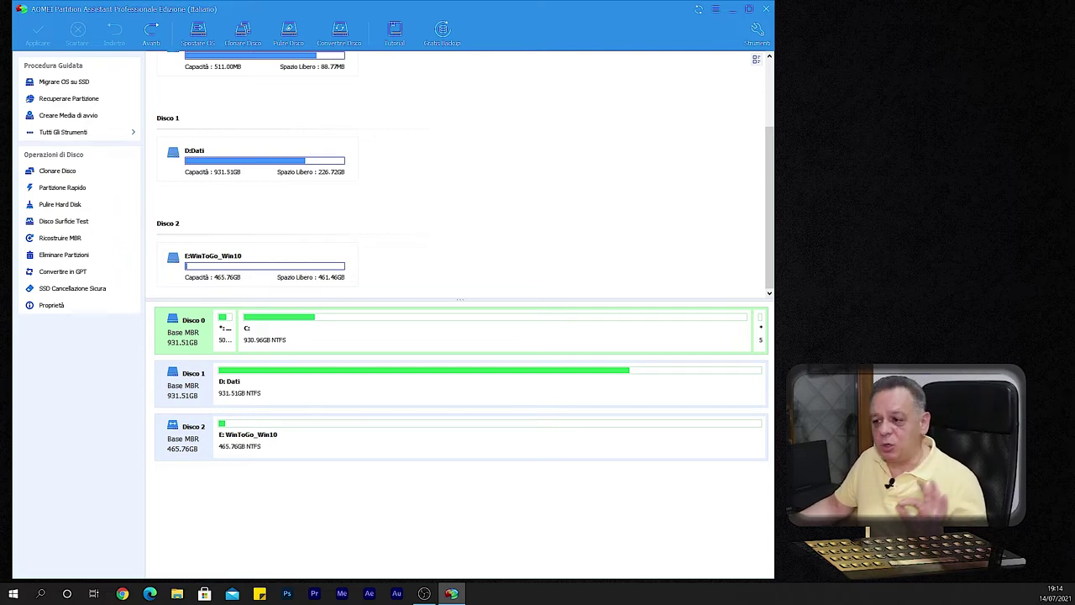
left_click(462, 437)
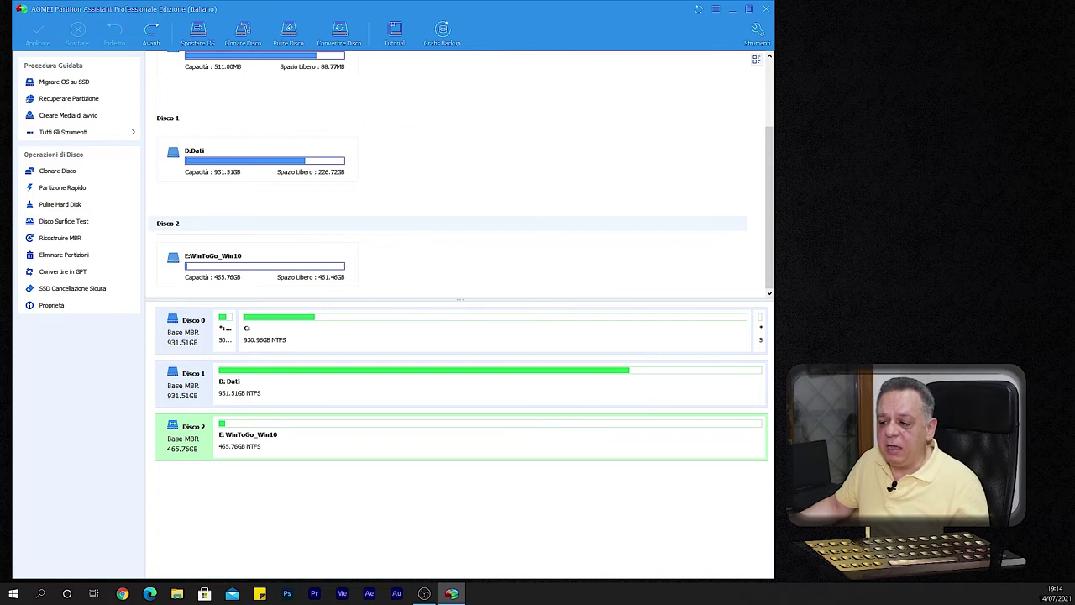
left_click(462, 383)
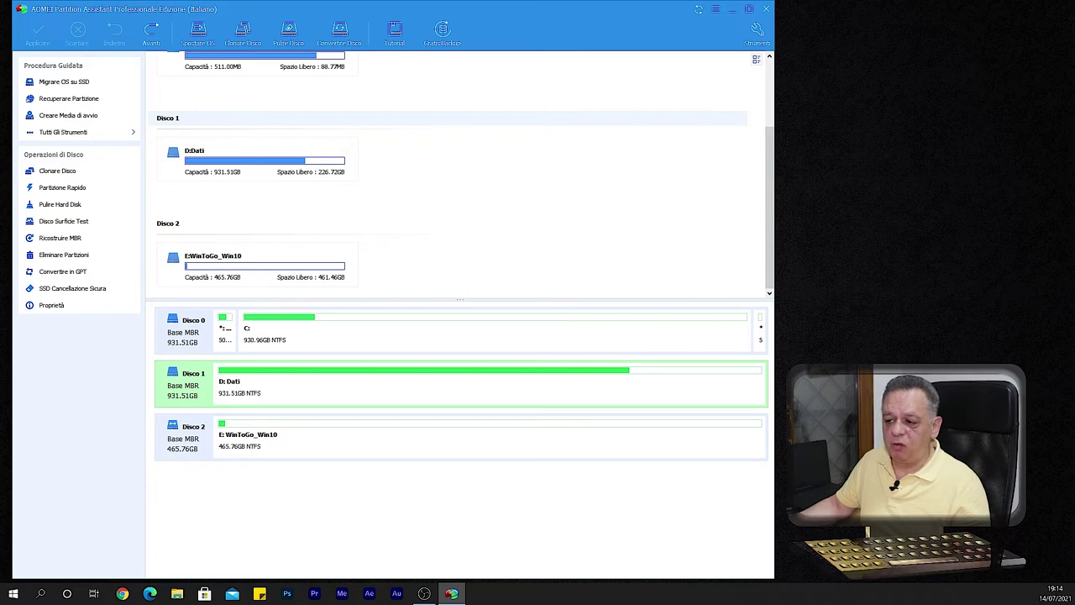
left_click(462, 437)
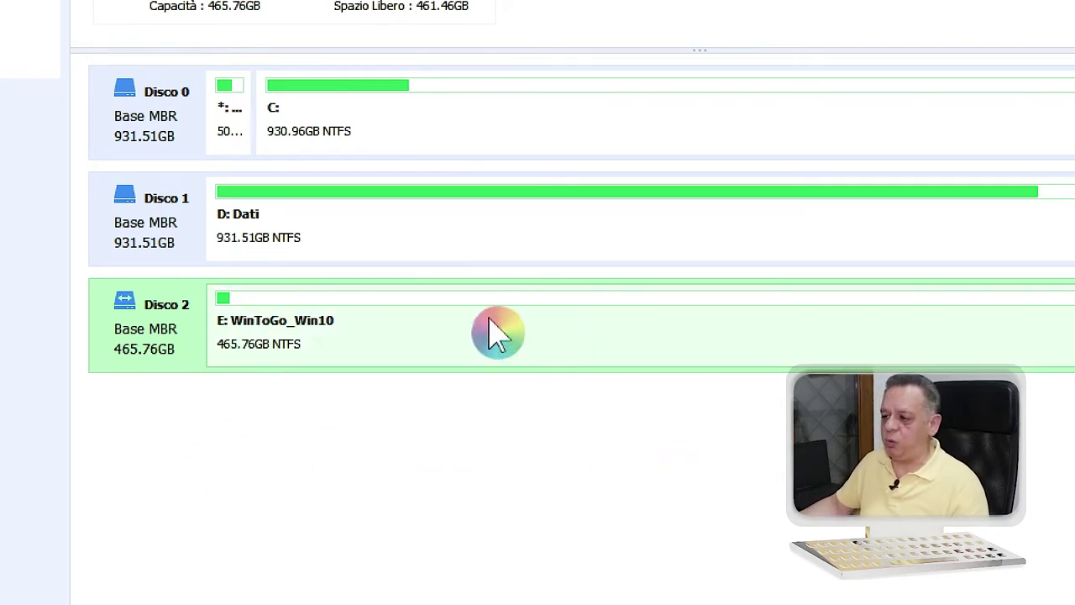
Compare the operations offered for the whole Disco 2 with those offered for its E: WinToGo_Win10 partition.
left_click(534, 336)
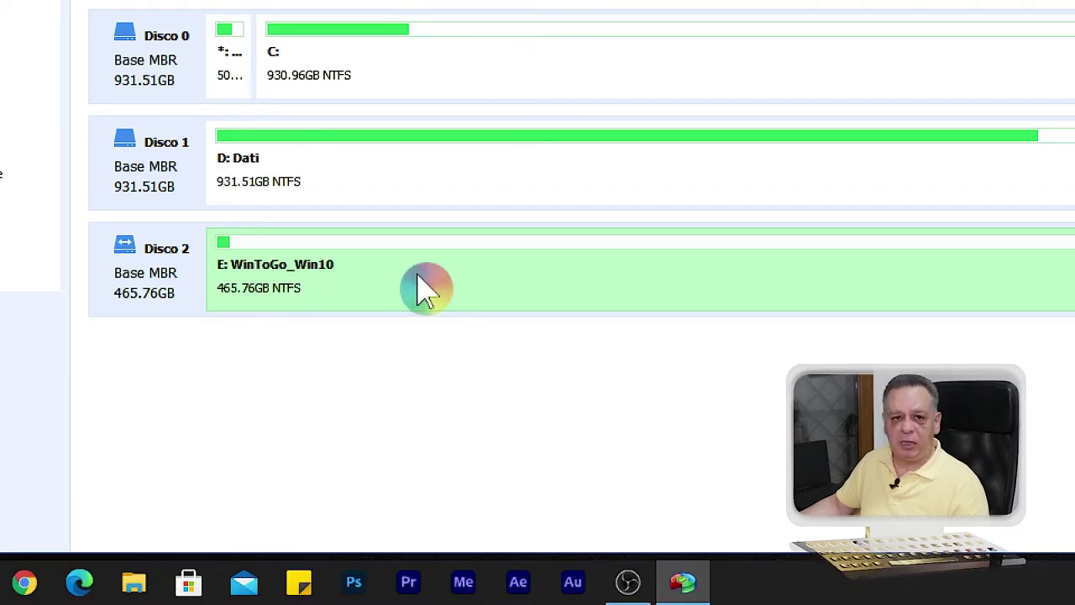
left_click(162, 293)
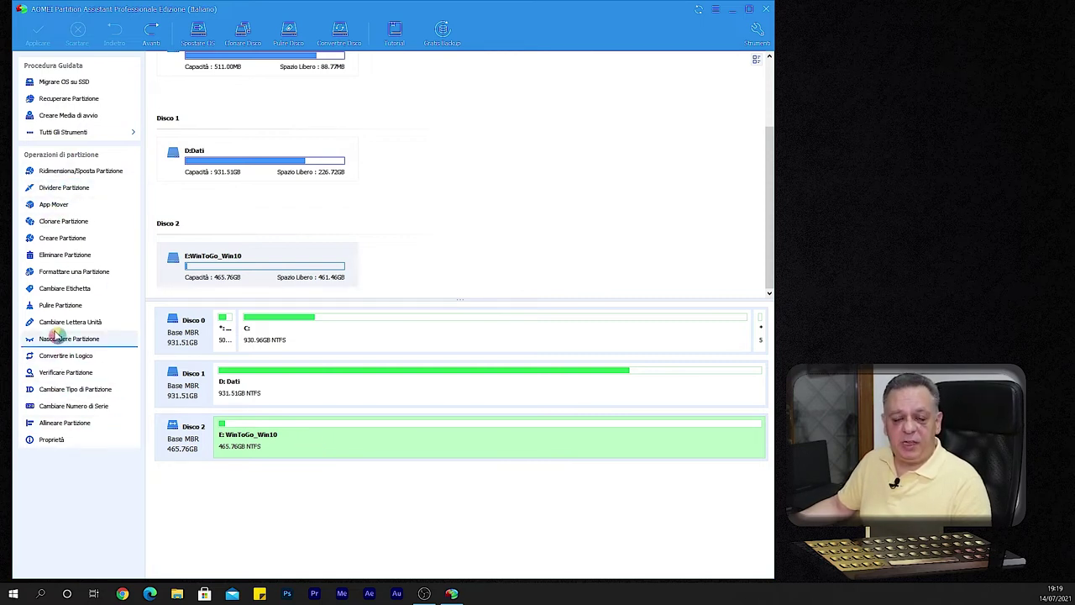
left_click(178, 443)
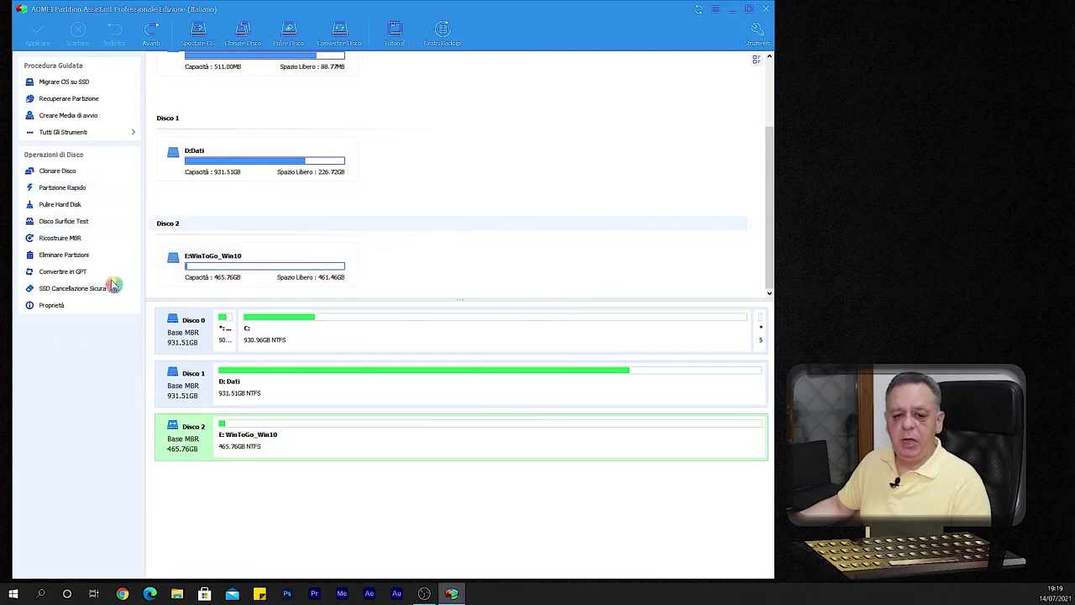
left_click(334, 447)
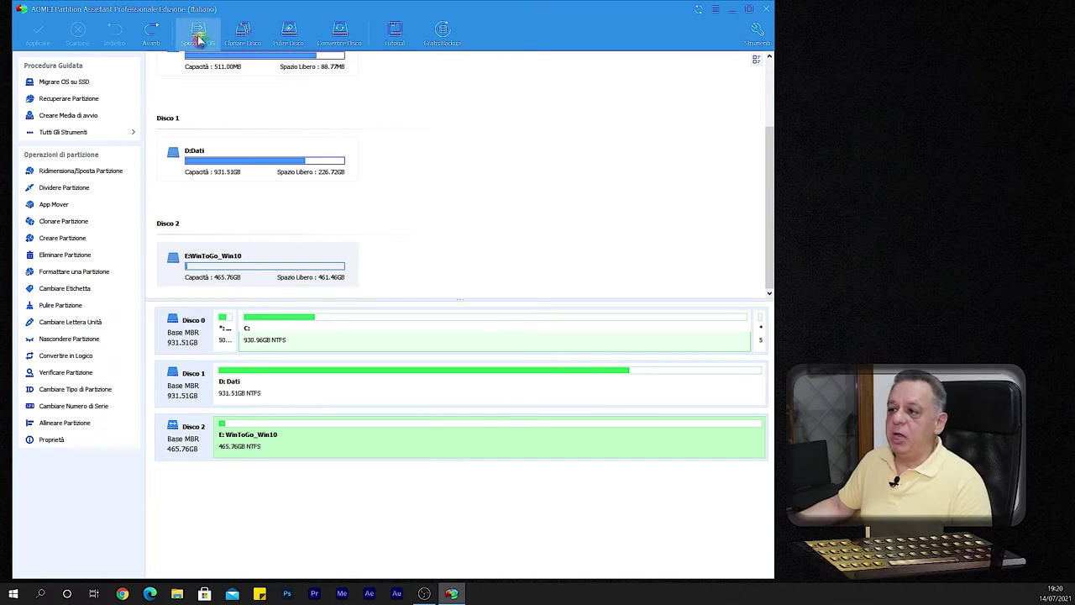
Set up an OS migration to E: WinToGo_Win10 on Disco 2, agreeing to delete all partitions on that disk.
left_click(199, 36)
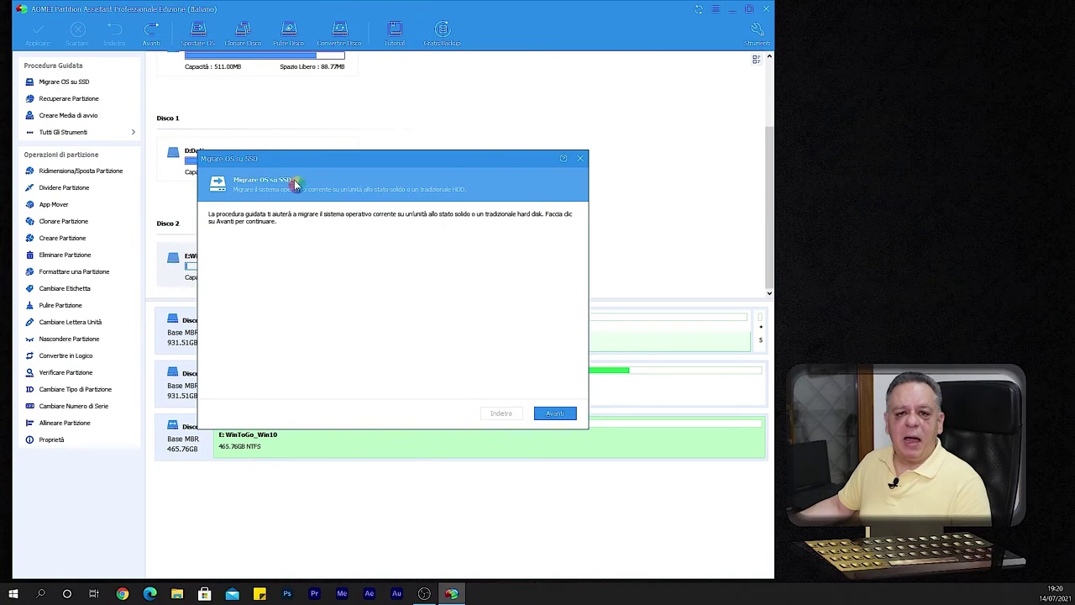
left_click(556, 414)
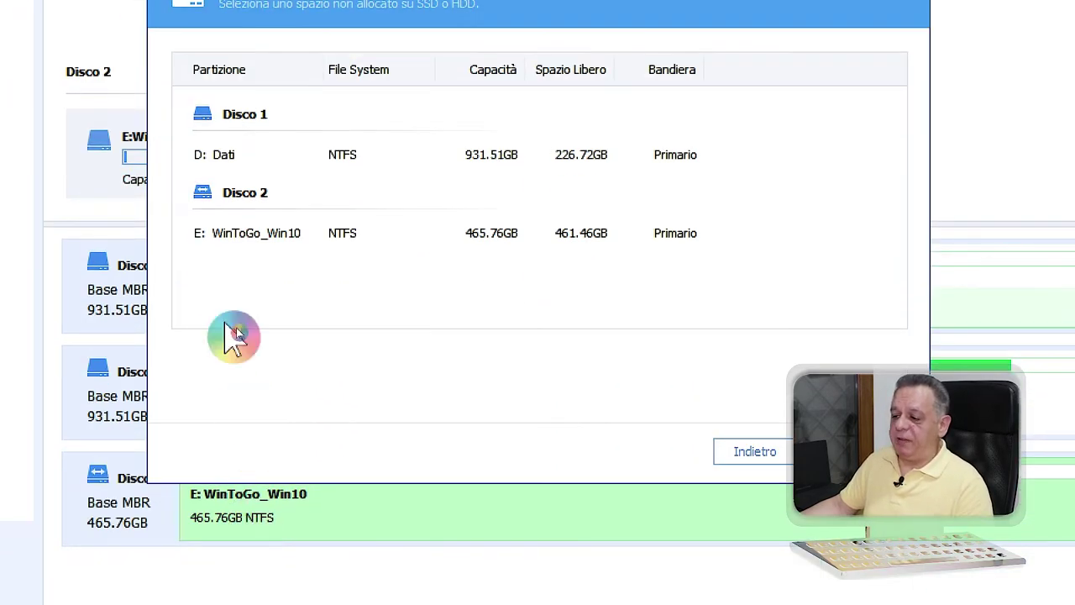
left_click(248, 354)
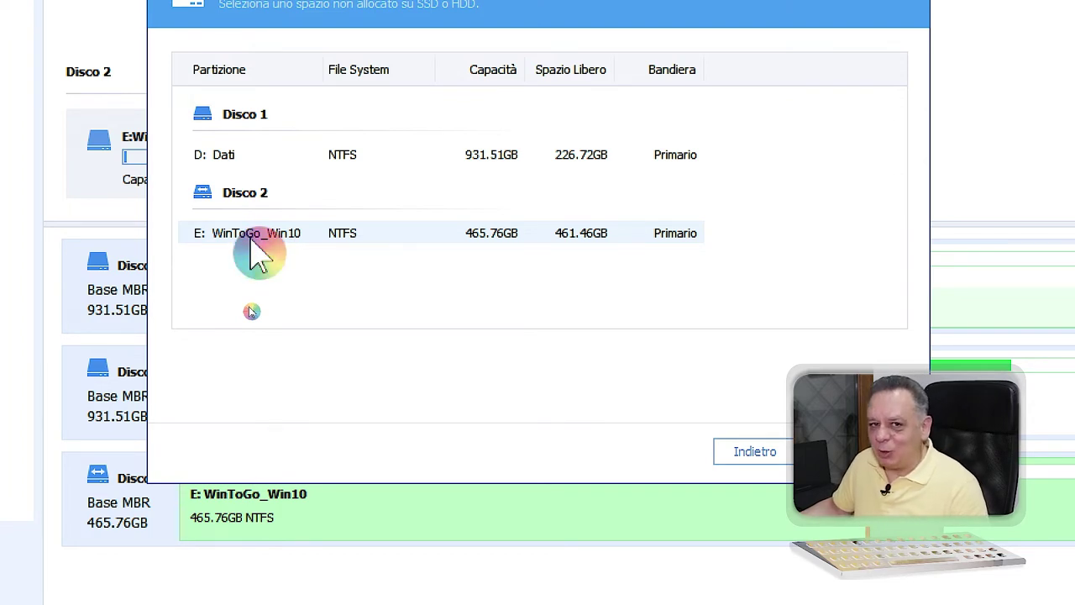
left_click(244, 236)
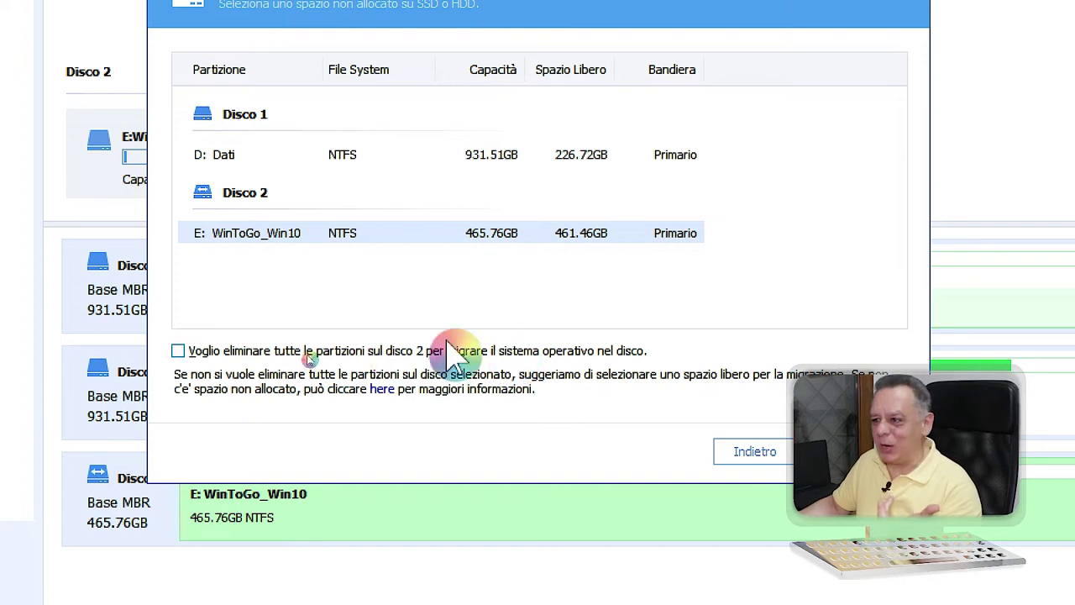
left_click(178, 351)
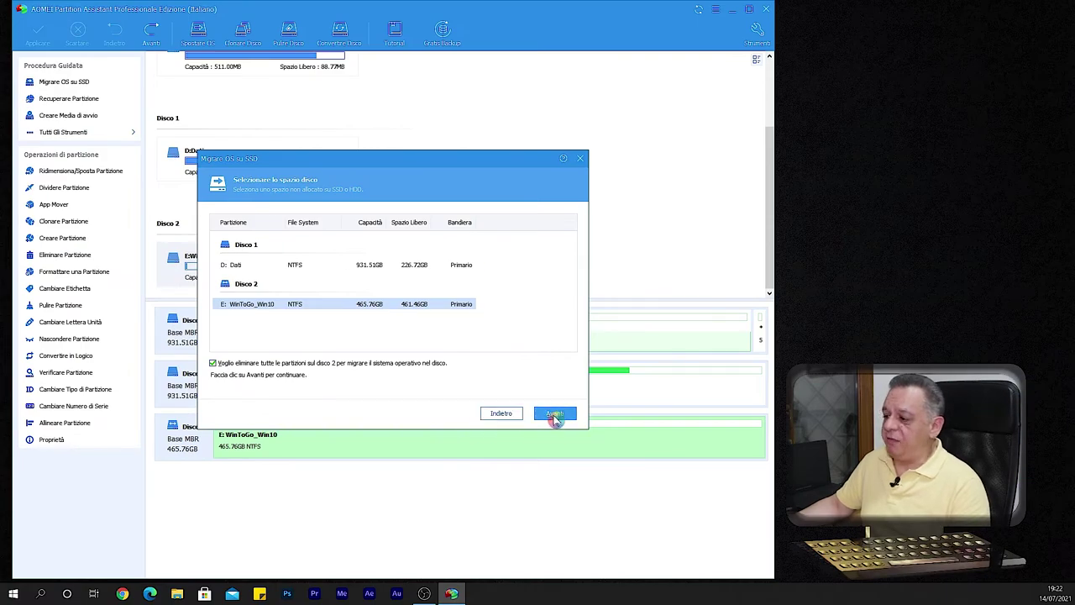
left_click(554, 417)
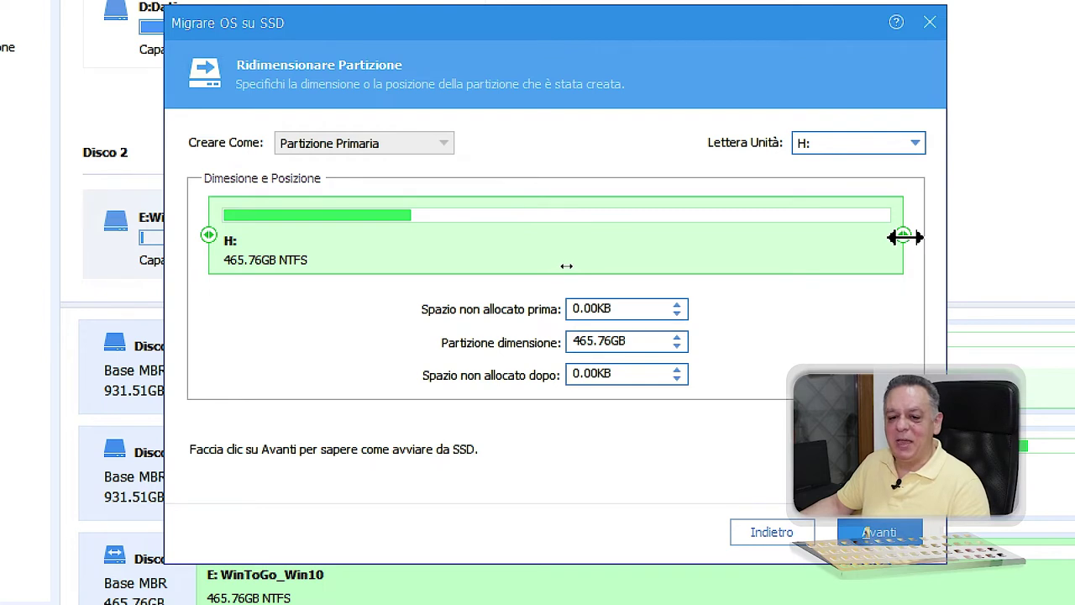
Shrink the migrated partition H: to about 235.65 GB, leaving unallocated space after it, and abandon the OS migration.
left_click_drag(904, 238, 579, 239)
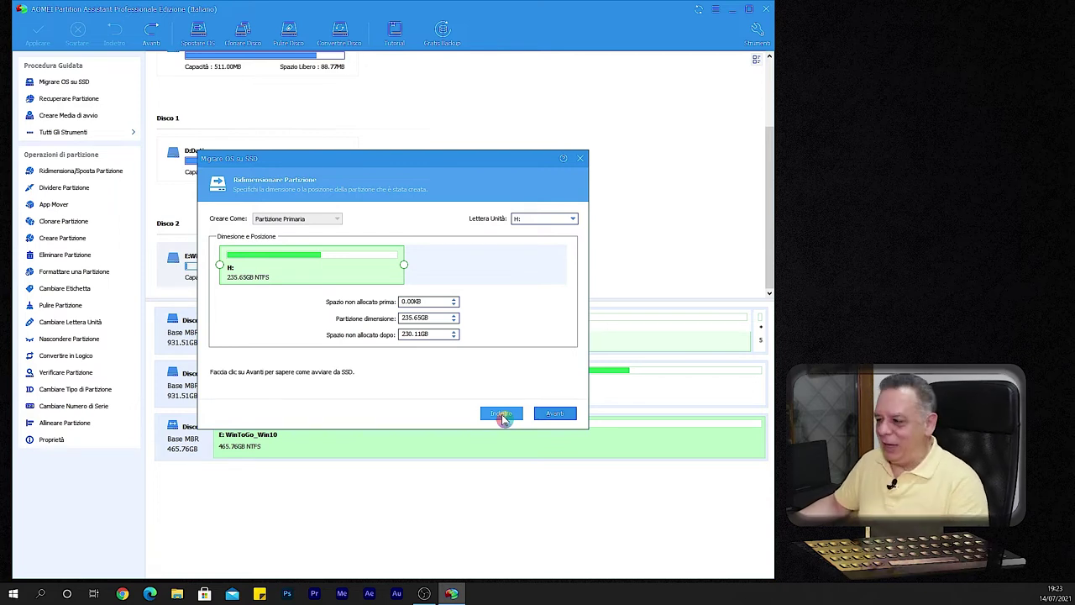
left_click(501, 414)
left_click(502, 414)
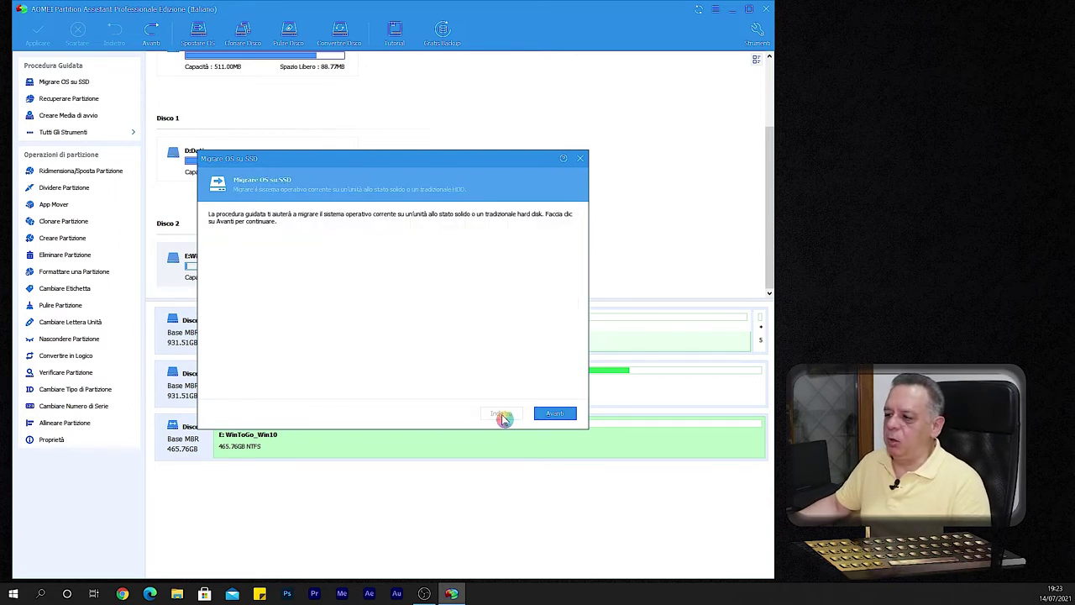
left_click(581, 159)
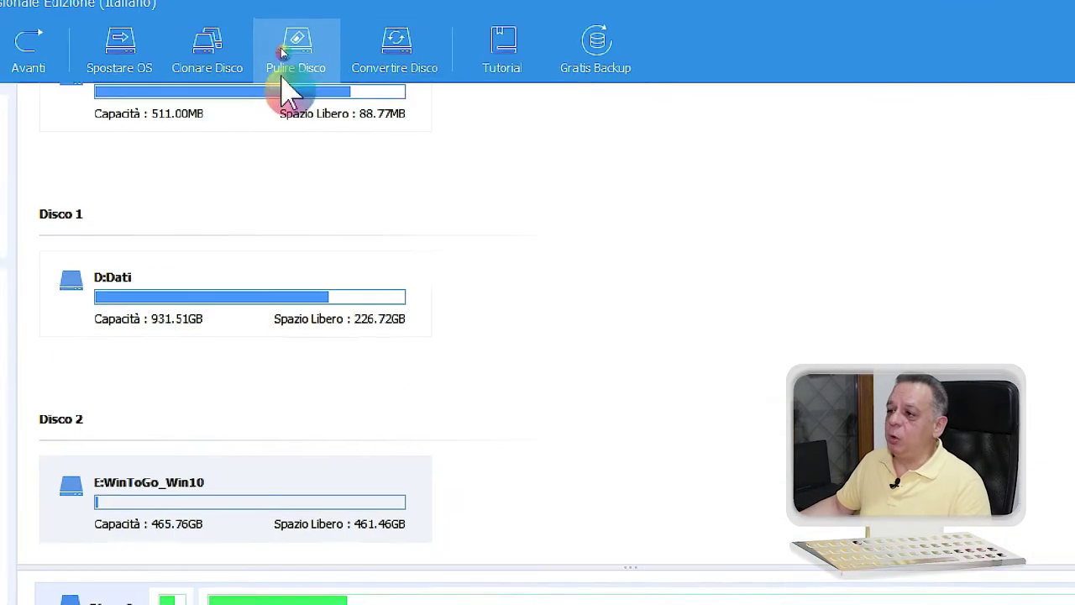
Review the erasing methods for wiping partition E: and close the dialog without wiping.
left_click(289, 47)
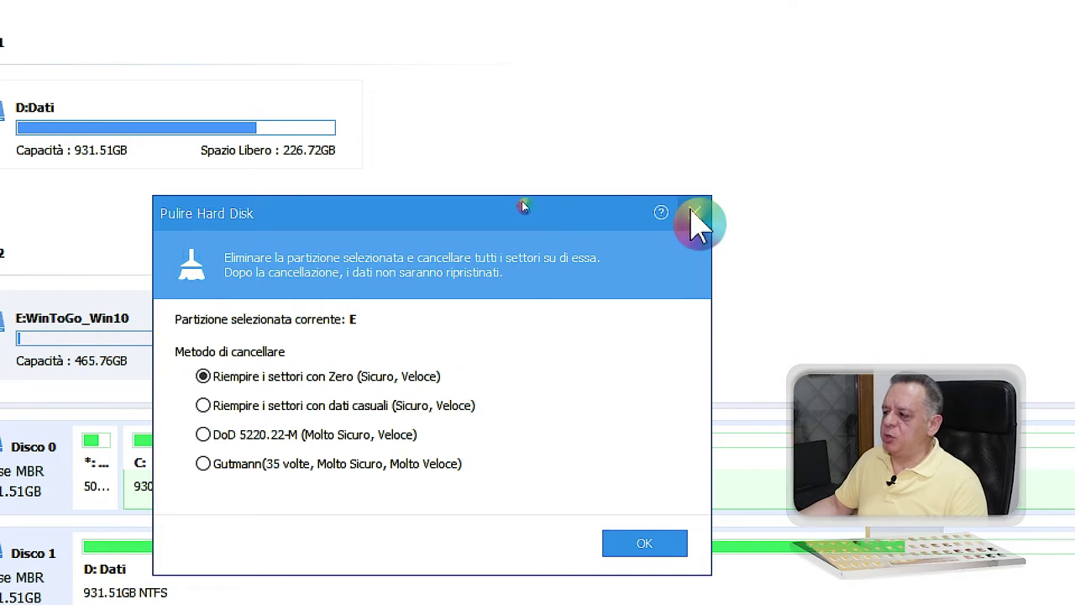
left_click(694, 214)
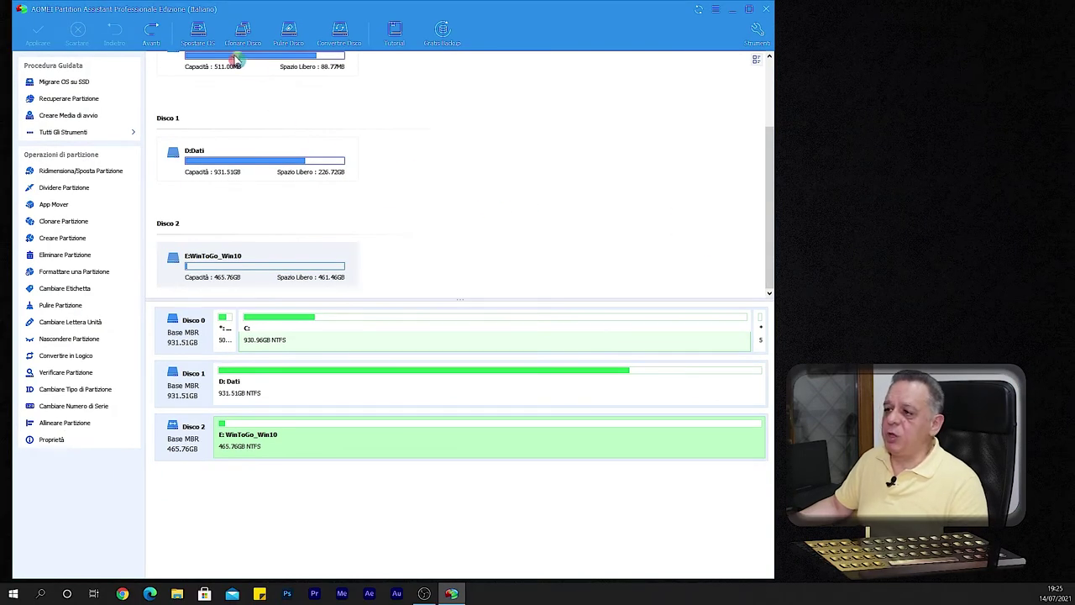
left_click(288, 53)
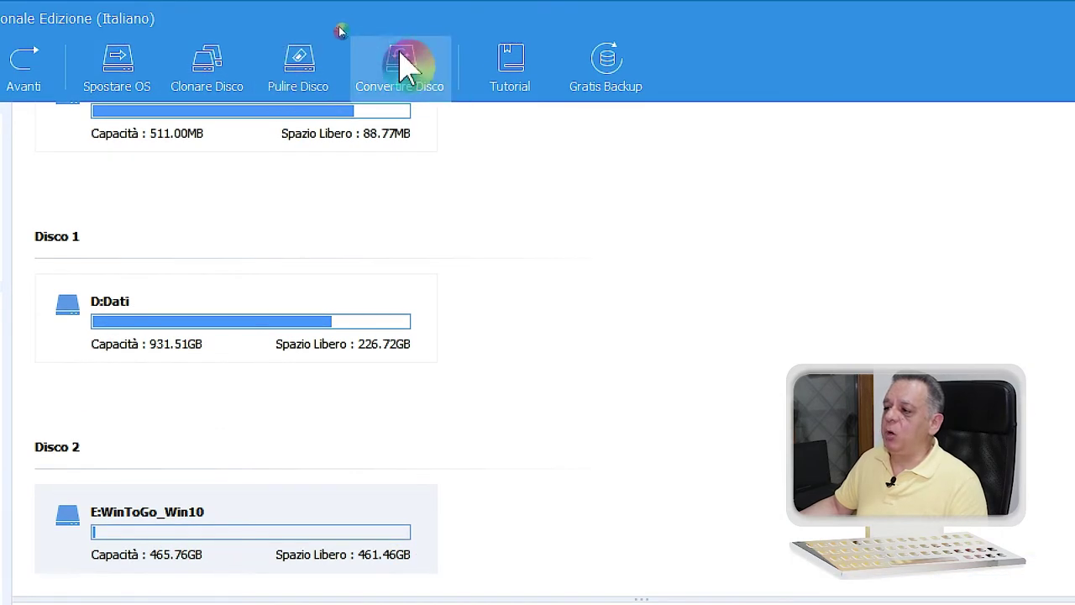
Open the MBR-to-GPT conversion for partition E: and for the whole Disco 2, dismissing it without converting.
left_click(402, 68)
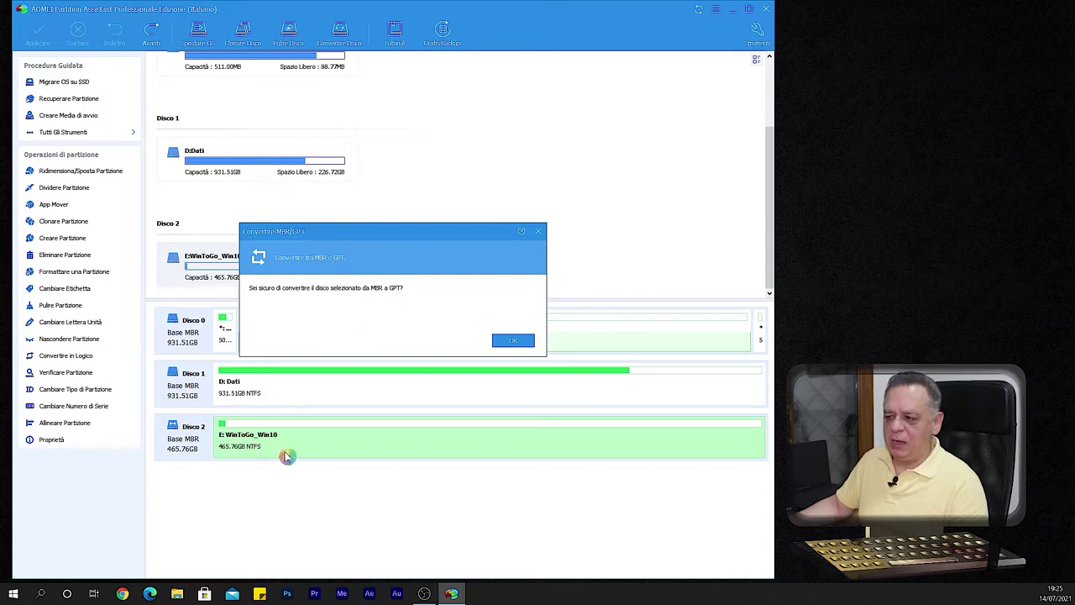
key("Return")
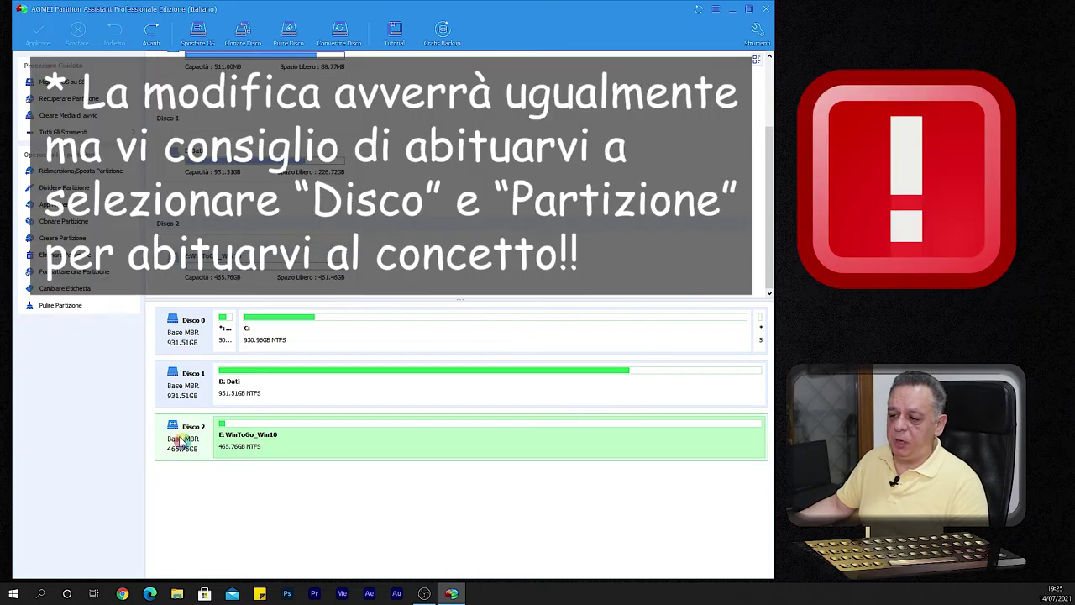
left_click(179, 448)
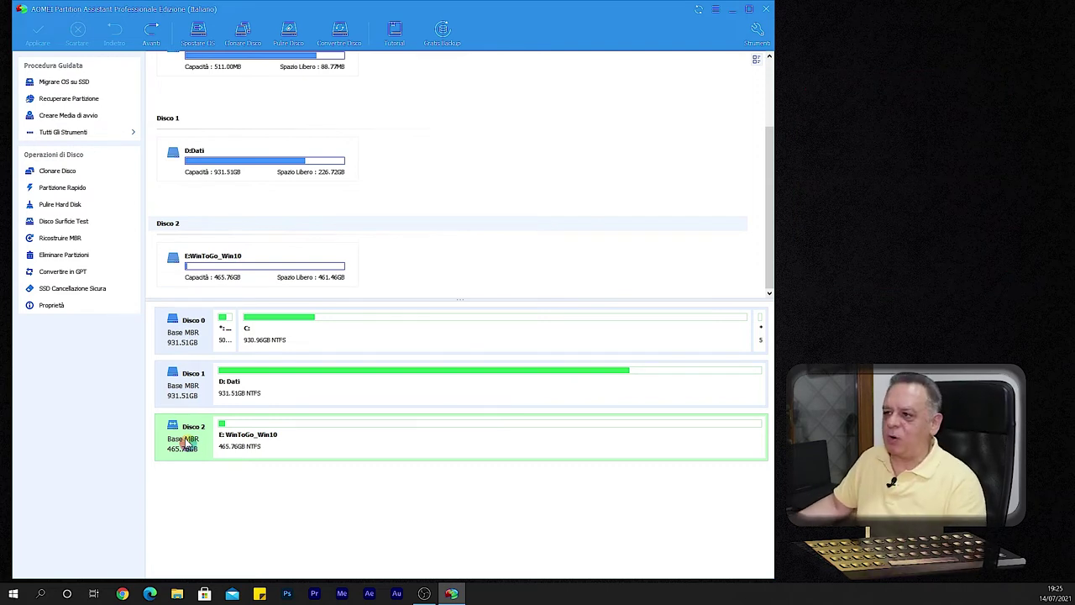
left_click(340, 33)
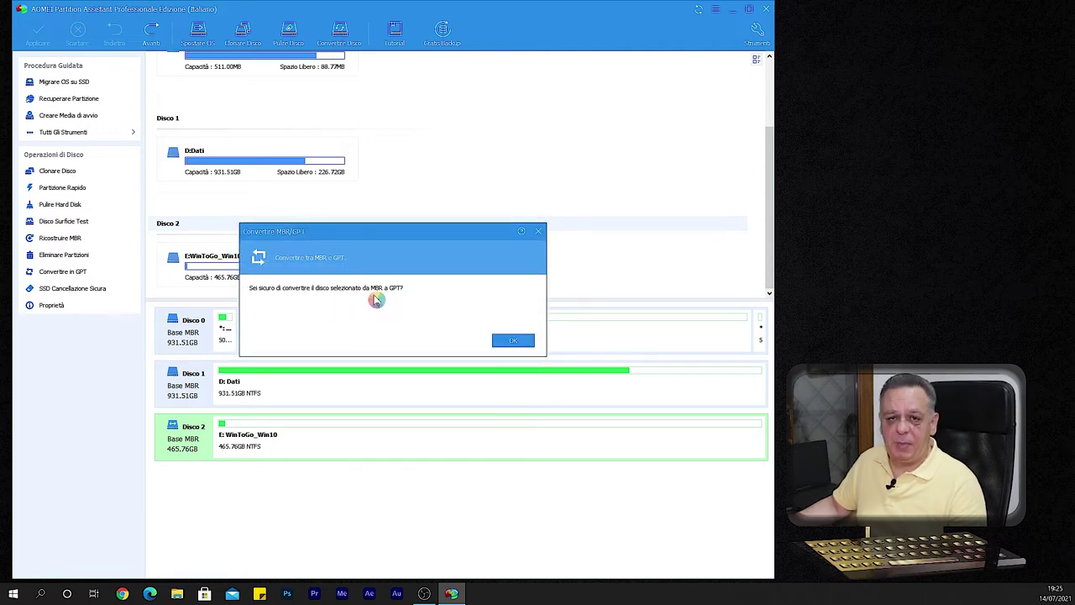
left_click(537, 234)
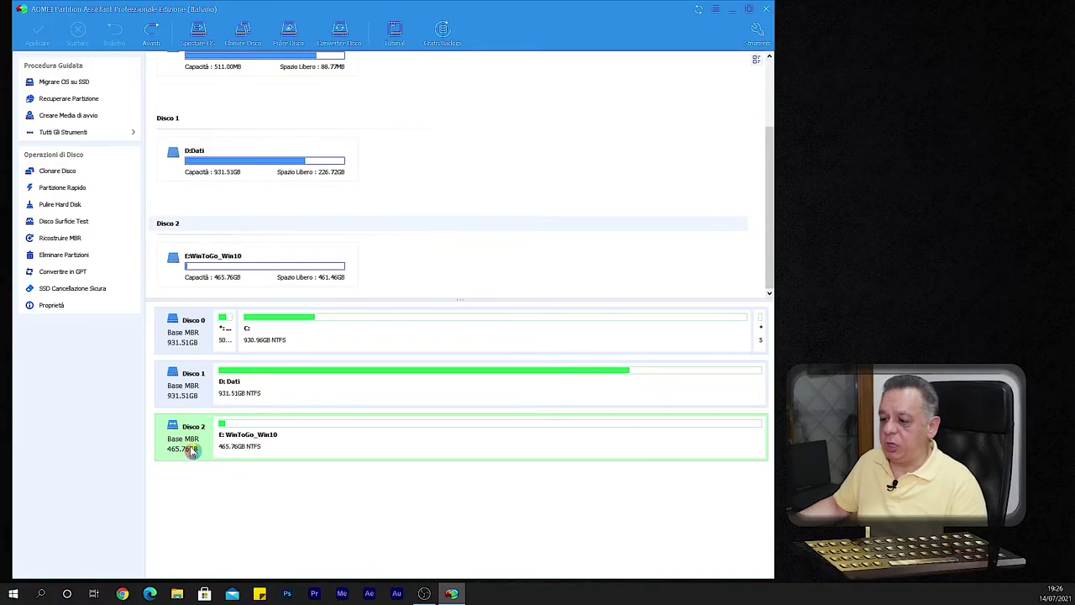
Queue the conversion of Disco 2 from MBR to GPT.
left_click(340, 35)
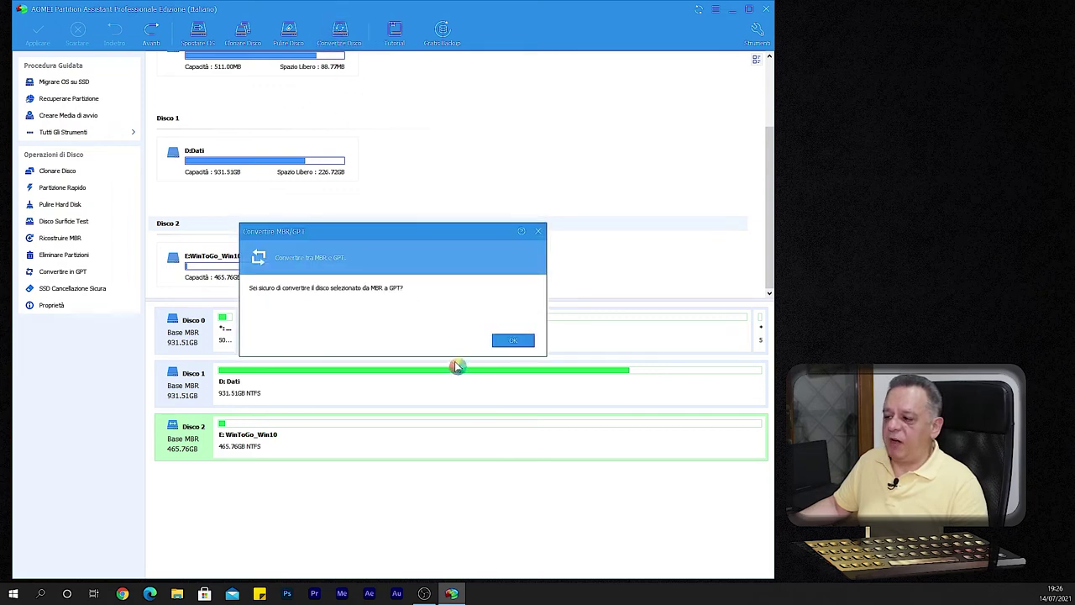
left_click(512, 342)
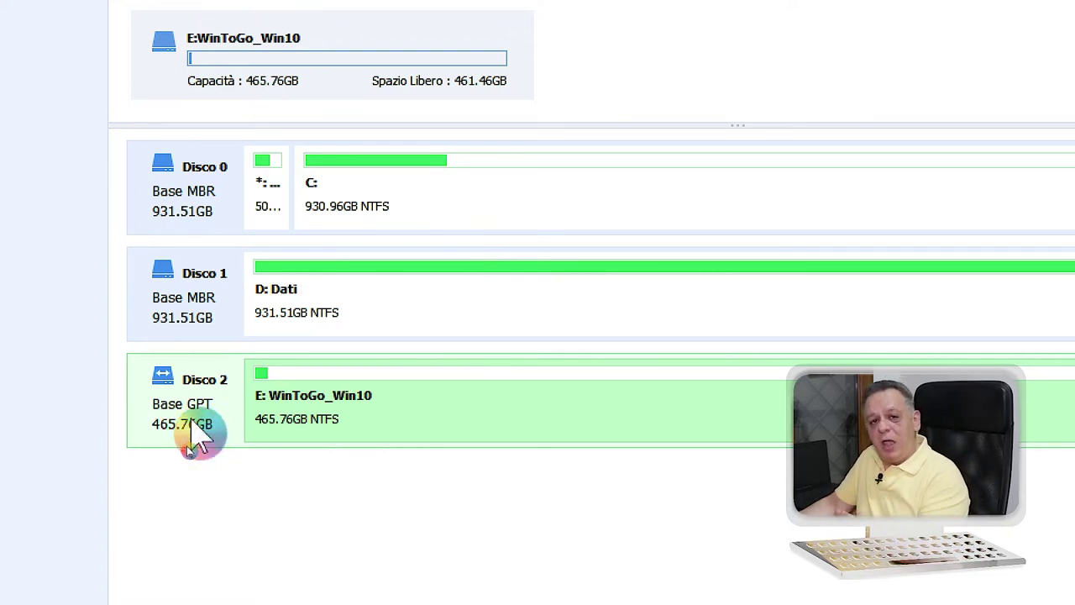
left_click(275, 436)
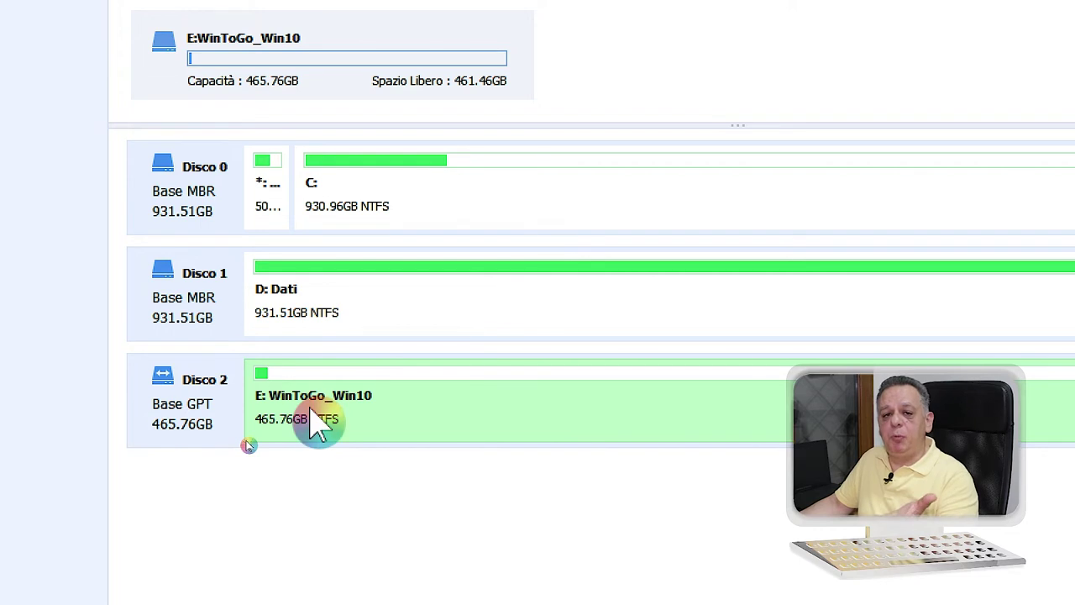
Discard the pending GPT conversion of Disco 2.
left_click(228, 411)
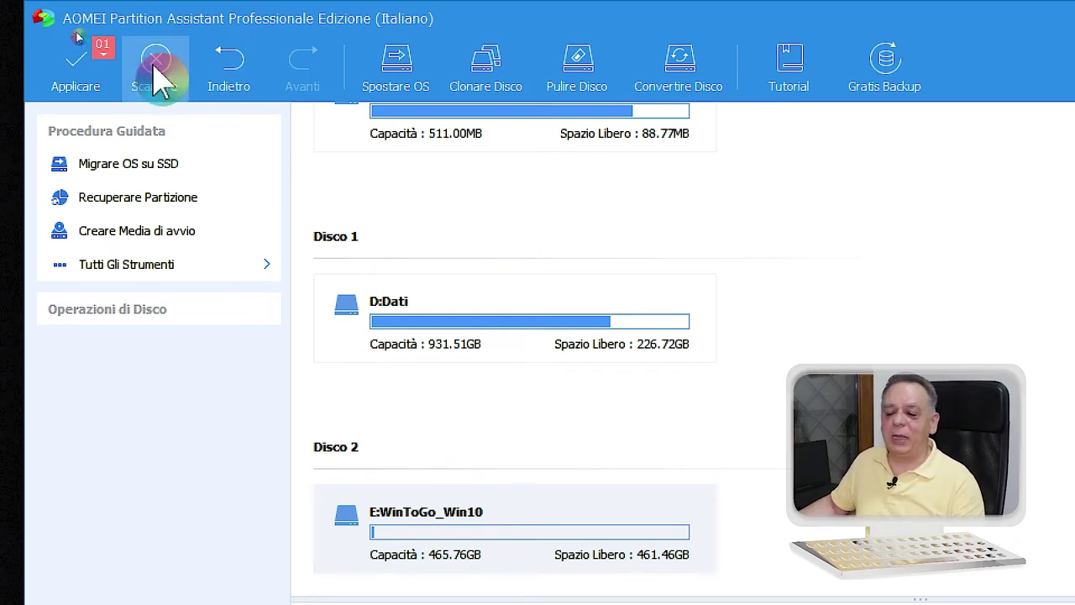
left_click(160, 80)
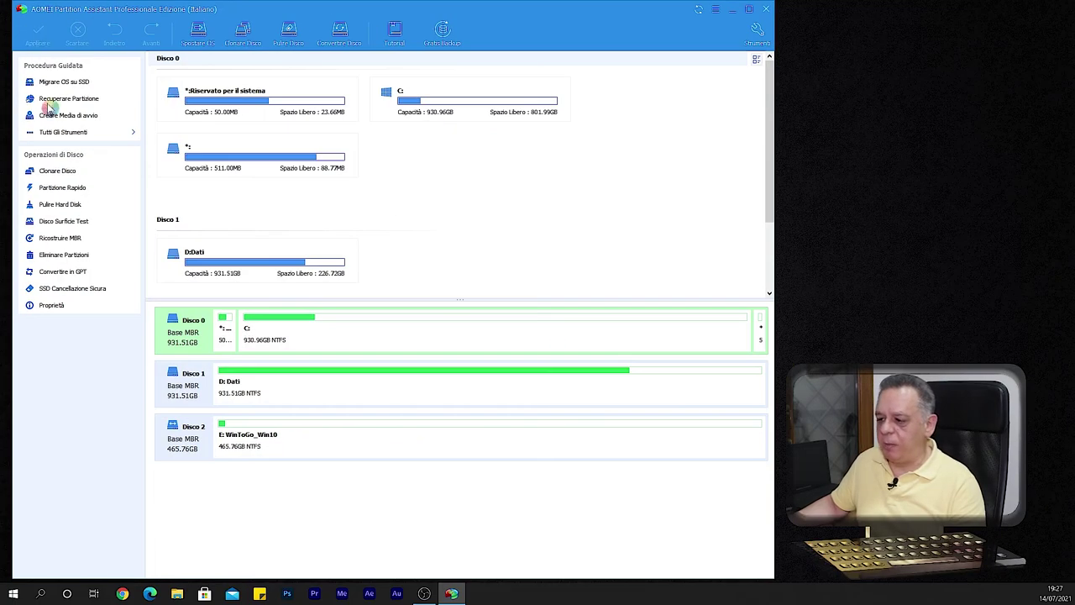
left_click(188, 453)
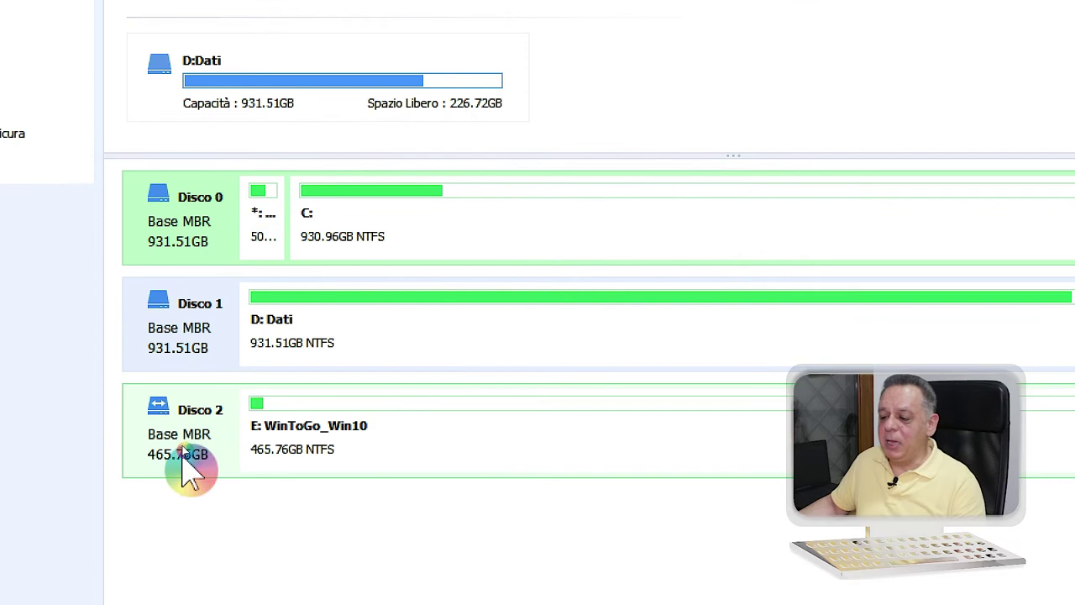
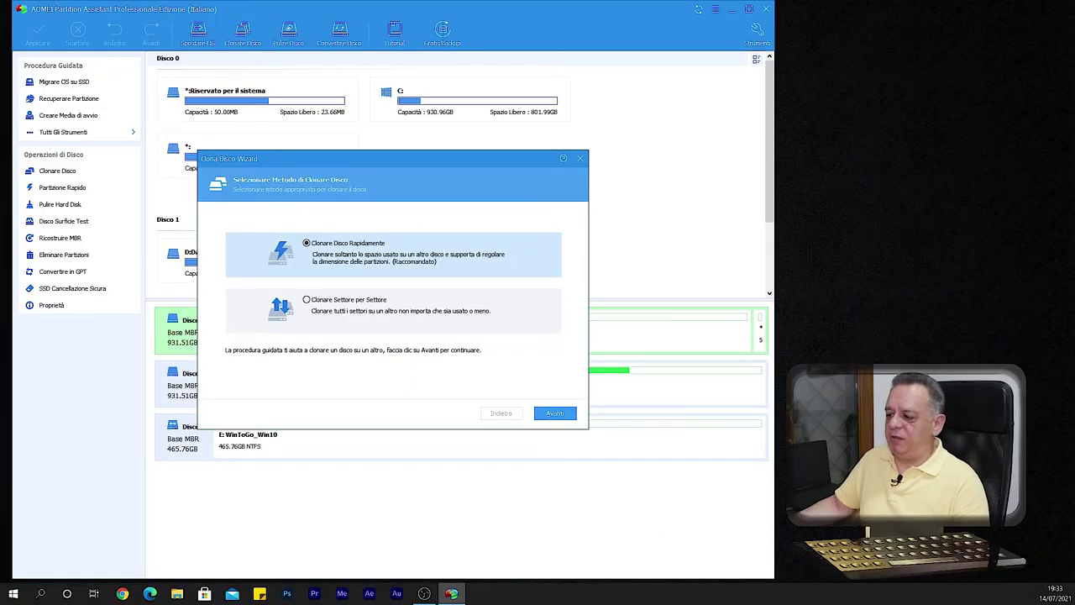
Set up a quick clone of Disco 0 onto Disco 2, and leave the wizard without cloning.
key("Return")
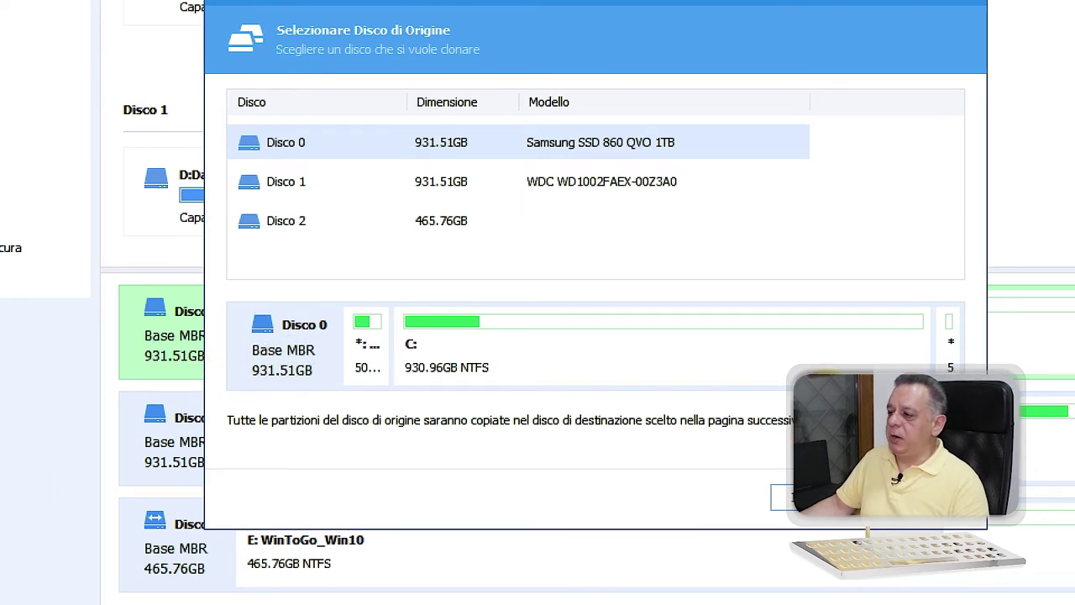
left_click(913, 514)
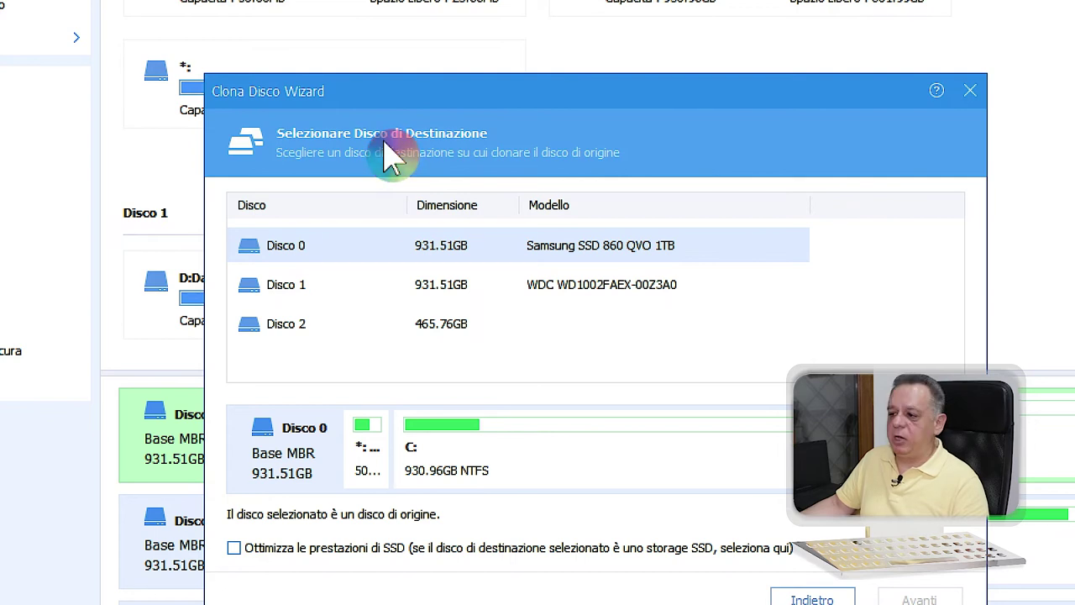
left_click(289, 339)
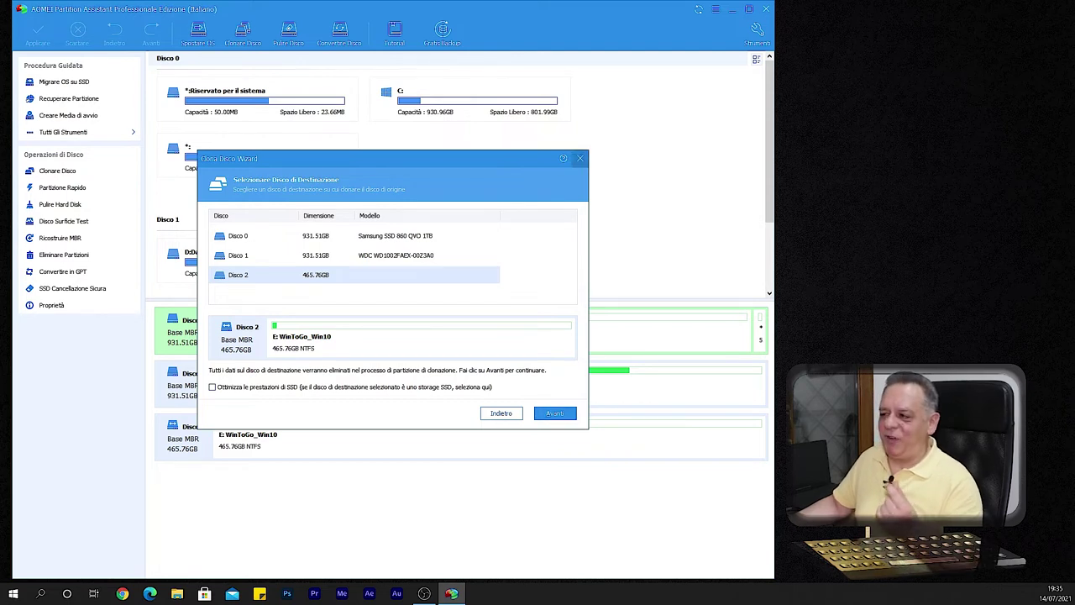
key("Escape")
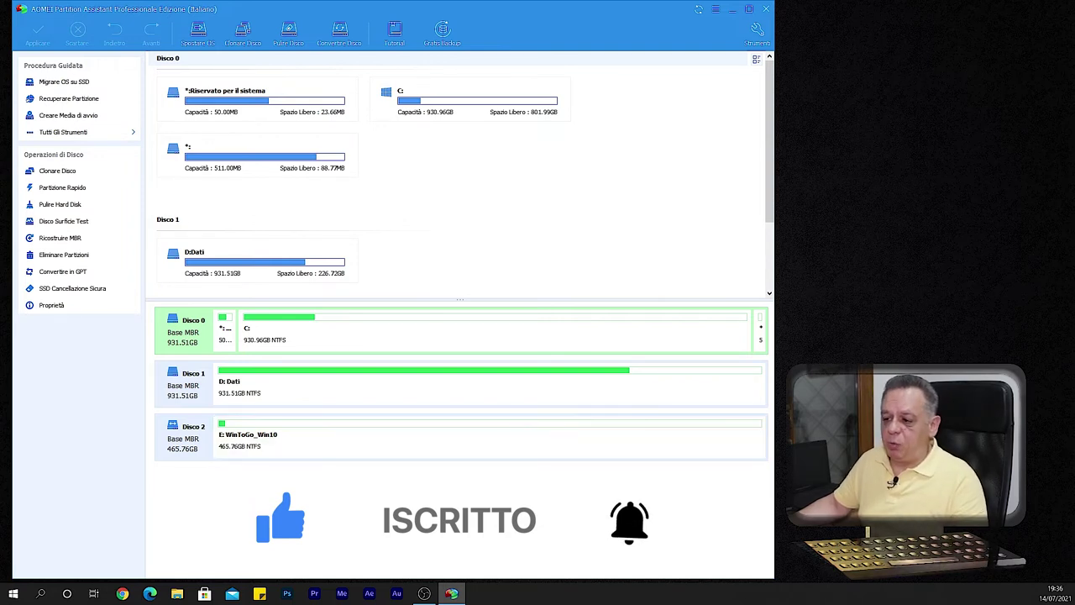
Examine the partitions of Disco 0, Disco 1 and Disco 2 in Windows Disk Management, and close it.
left_click(336, 436)
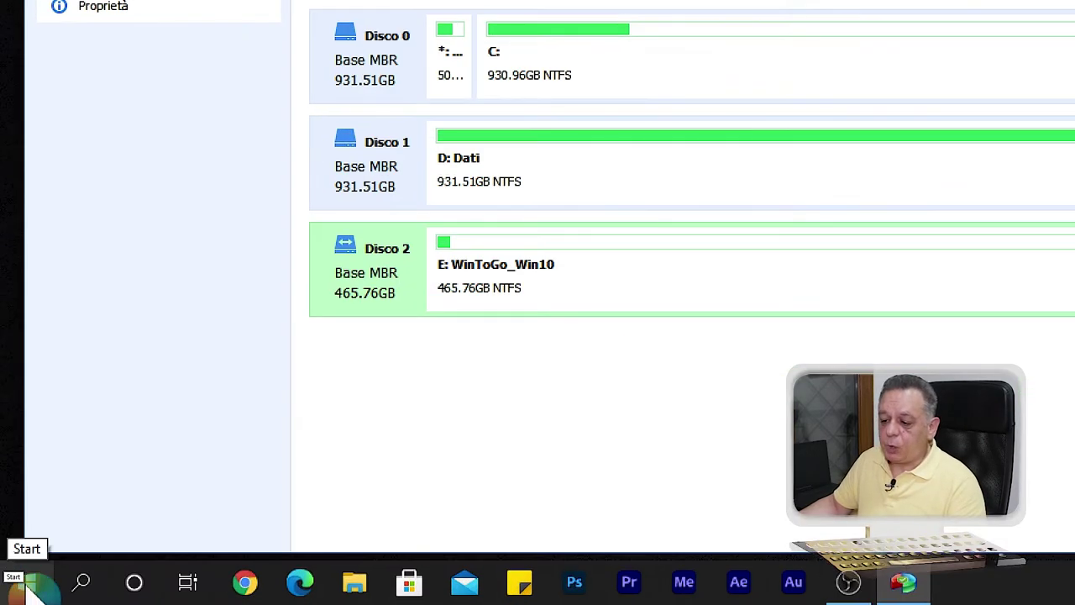
right_click(30, 588)
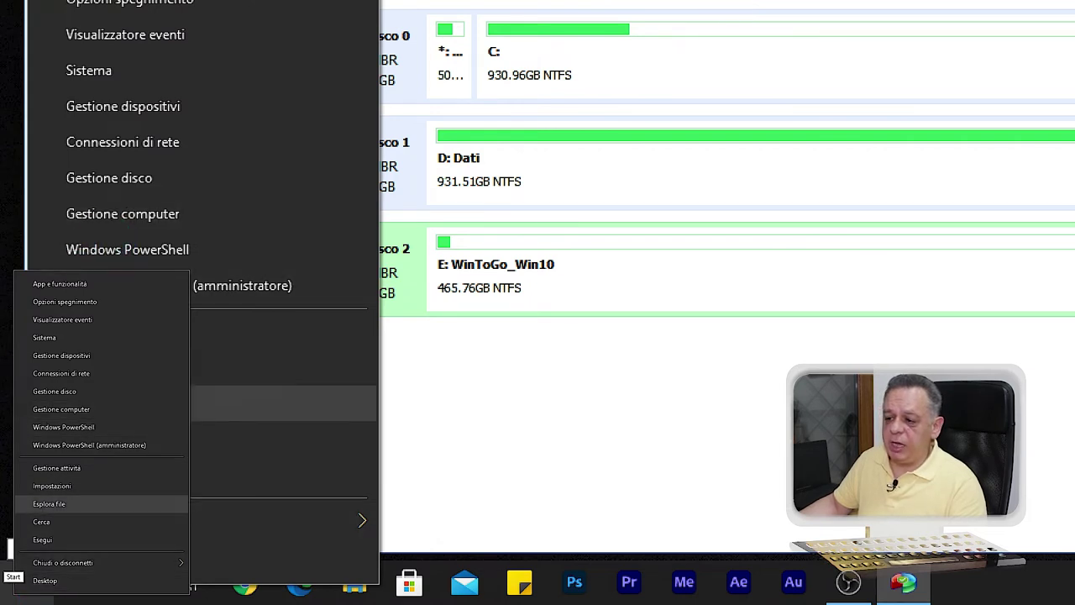
left_click(110, 179)
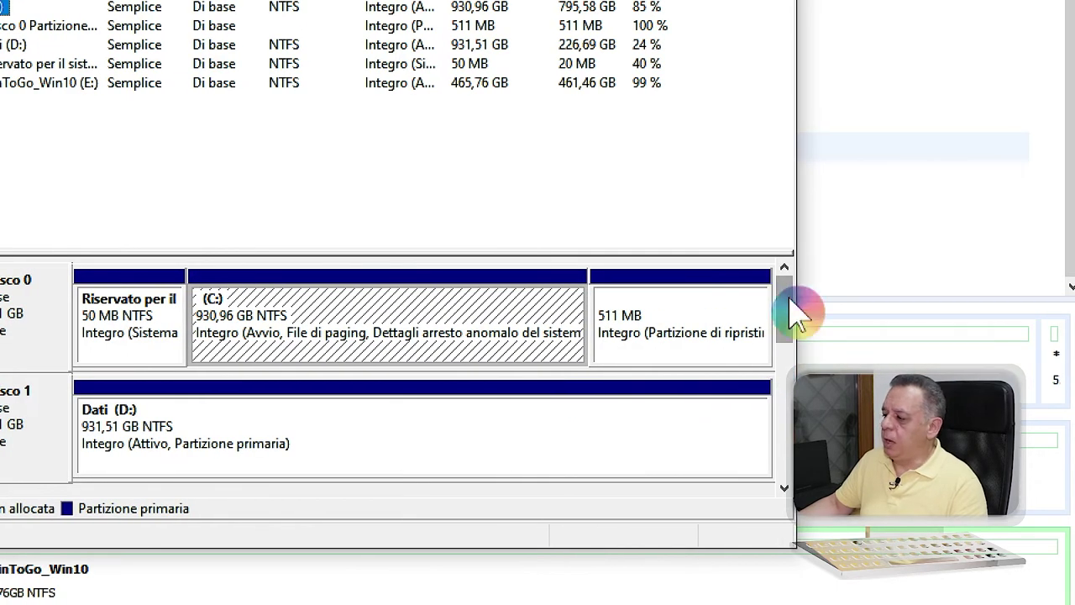
left_click_drag(781, 296, 781, 326)
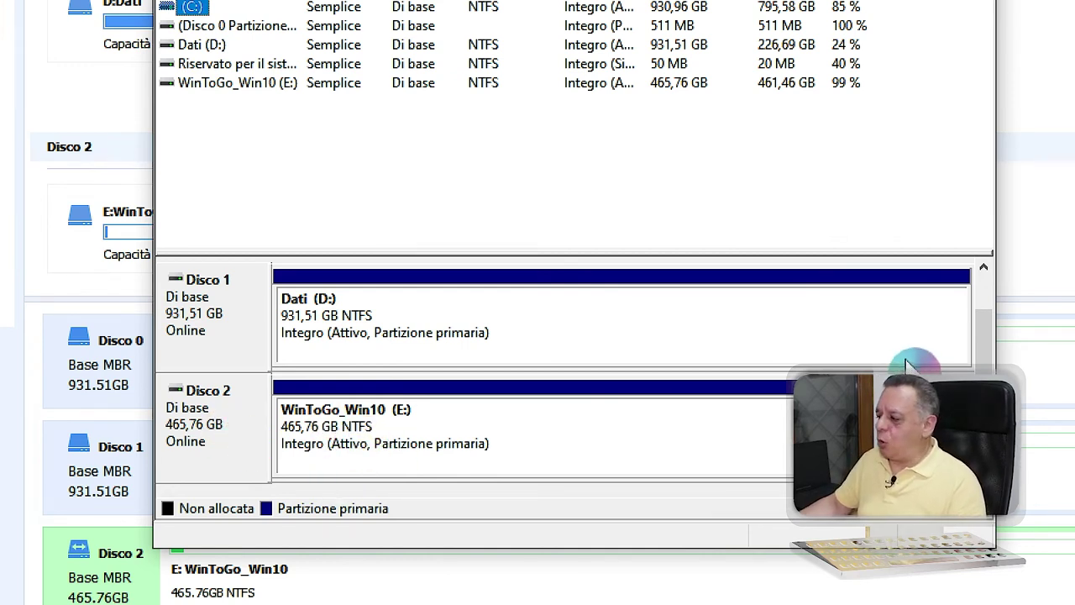
scroll(982, 335, "up", 2)
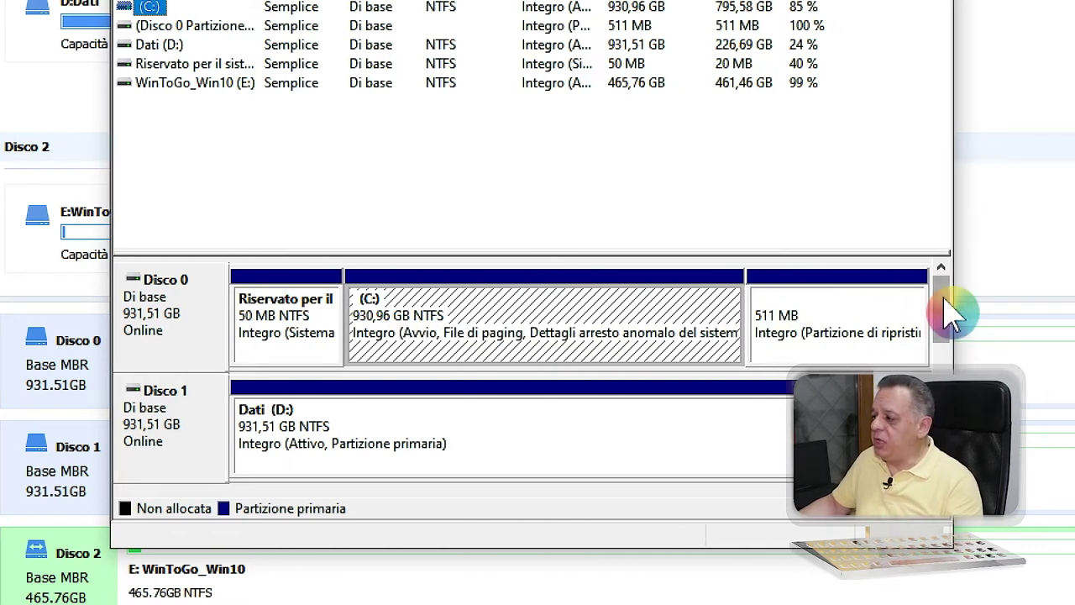
left_click_drag(945, 315, 944, 343)
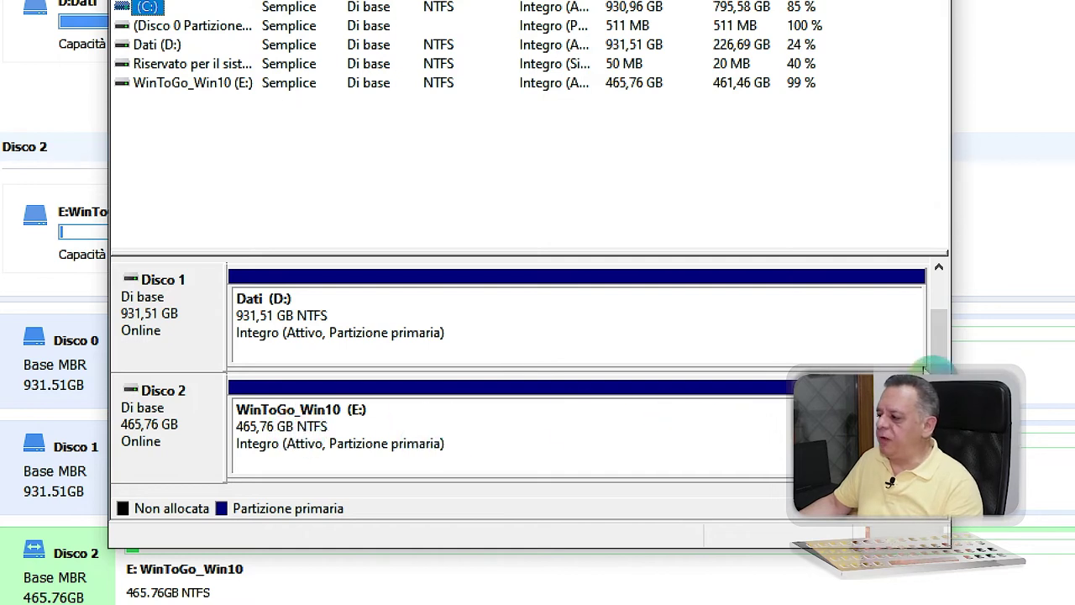
left_click_drag(940, 360, 943, 345)
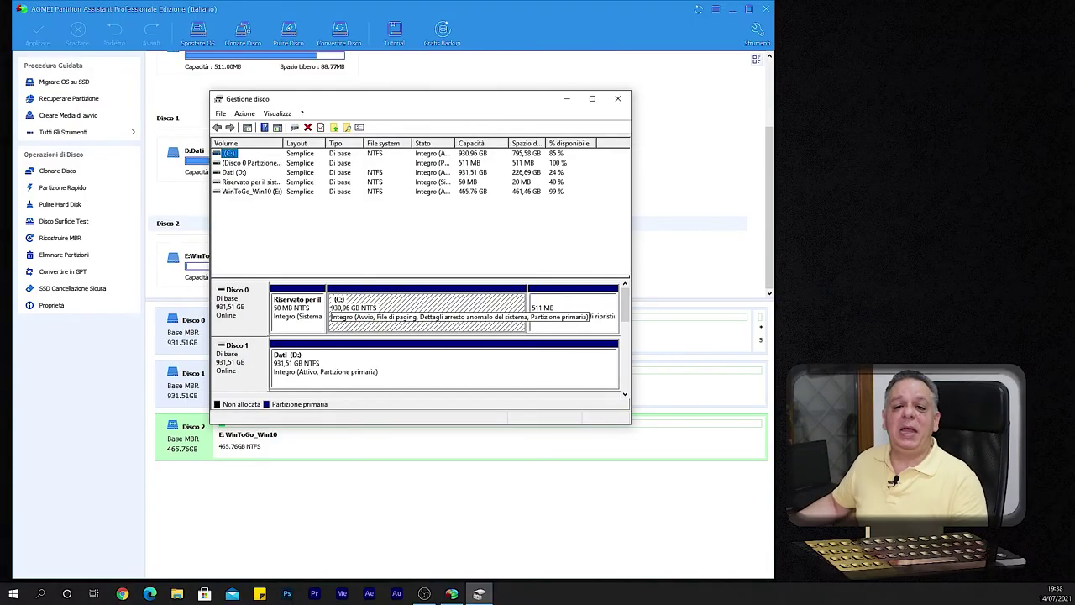
left_click(617, 99)
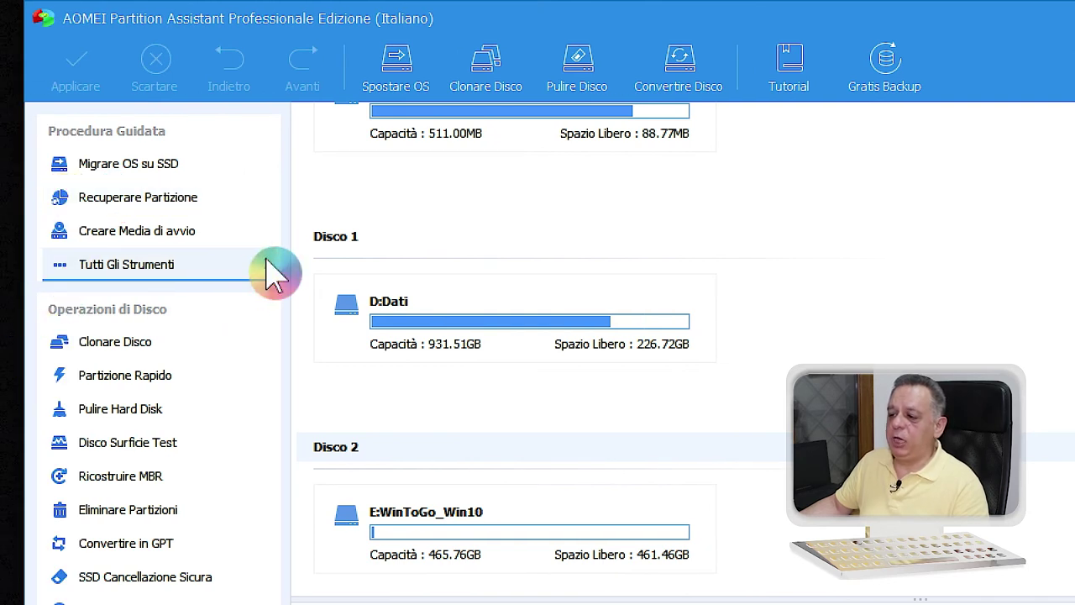
Browse the complete tool list, and compare the operations offered for partition E: with those for the whole Disco 2.
left_click(267, 264)
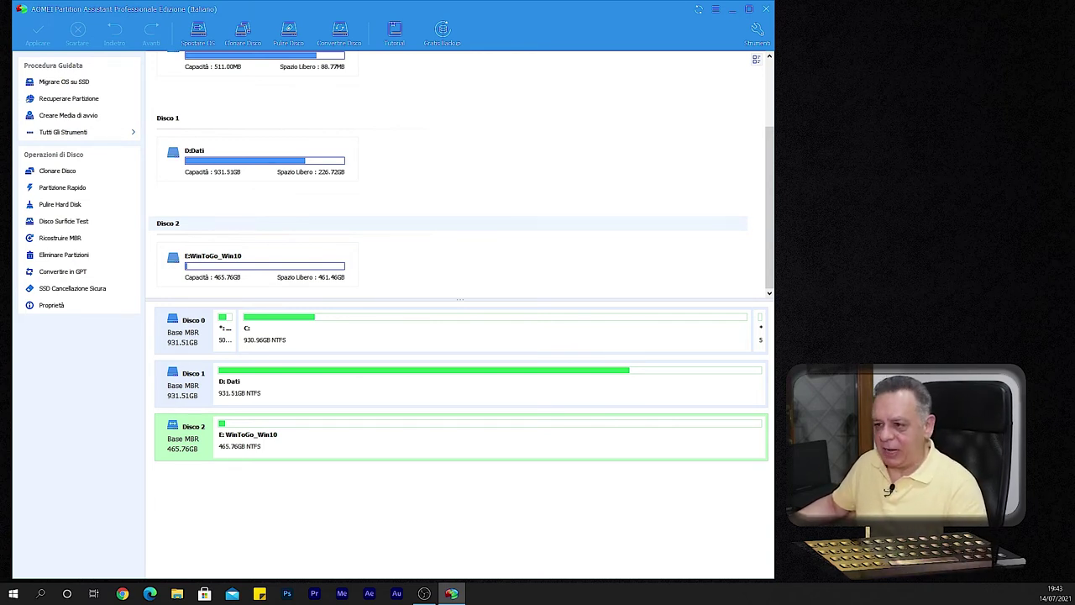
left_click(66, 132)
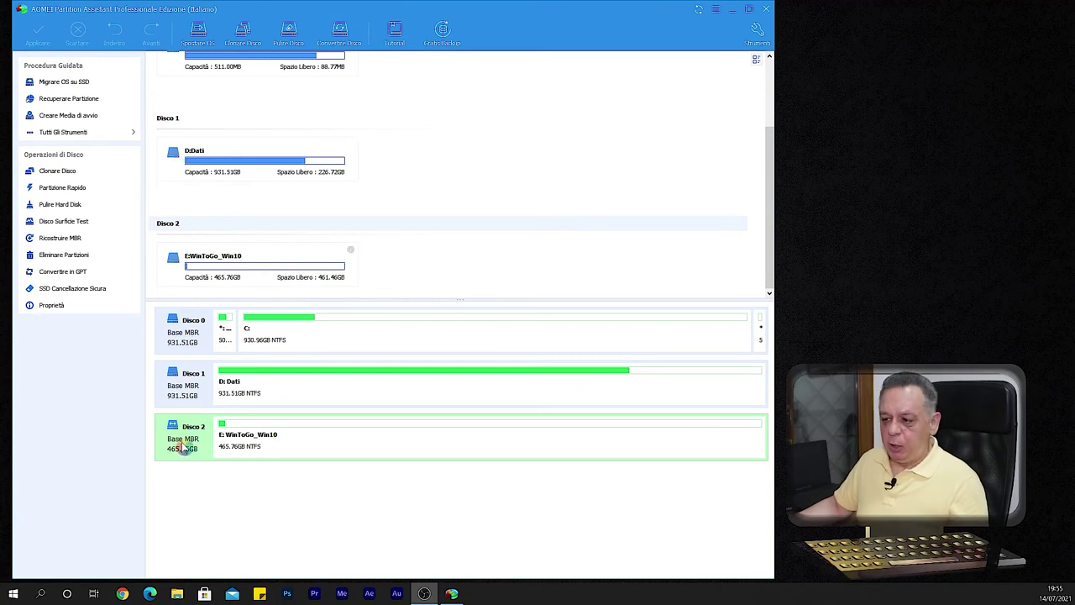
left_click(318, 445)
left_click(318, 445)
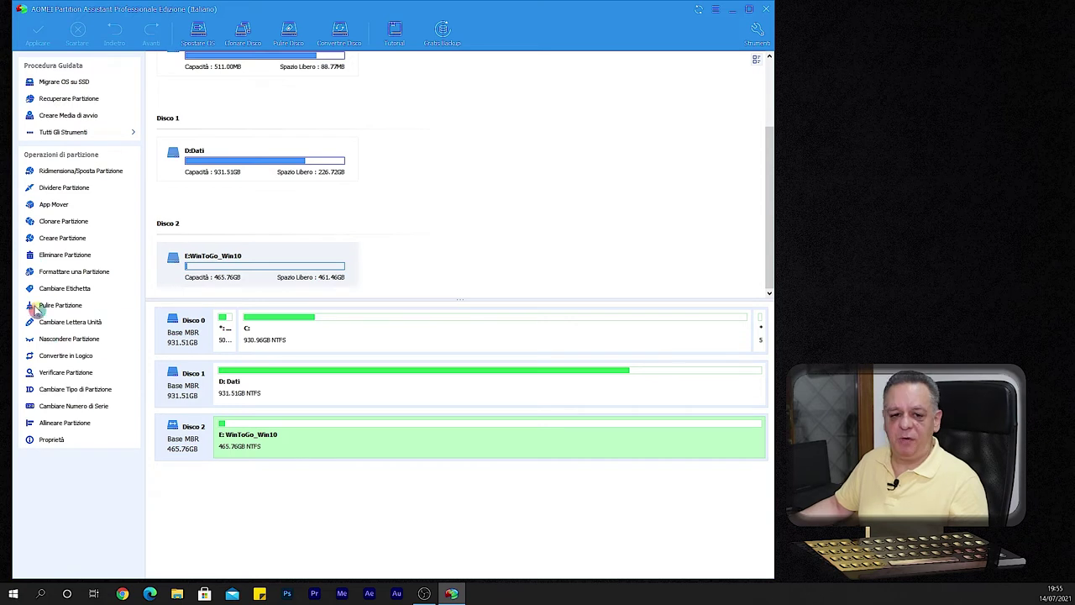
left_click(190, 440)
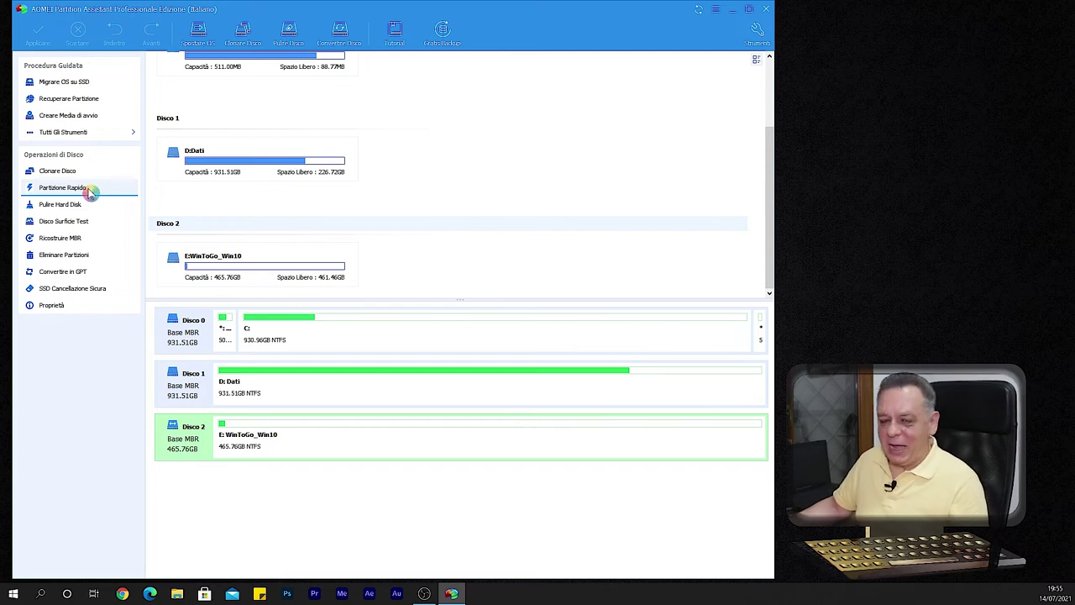
Preview a six-partition quick layout for Disco 2 and open its disk surface test, closing both without running them.
left_click(70, 191)
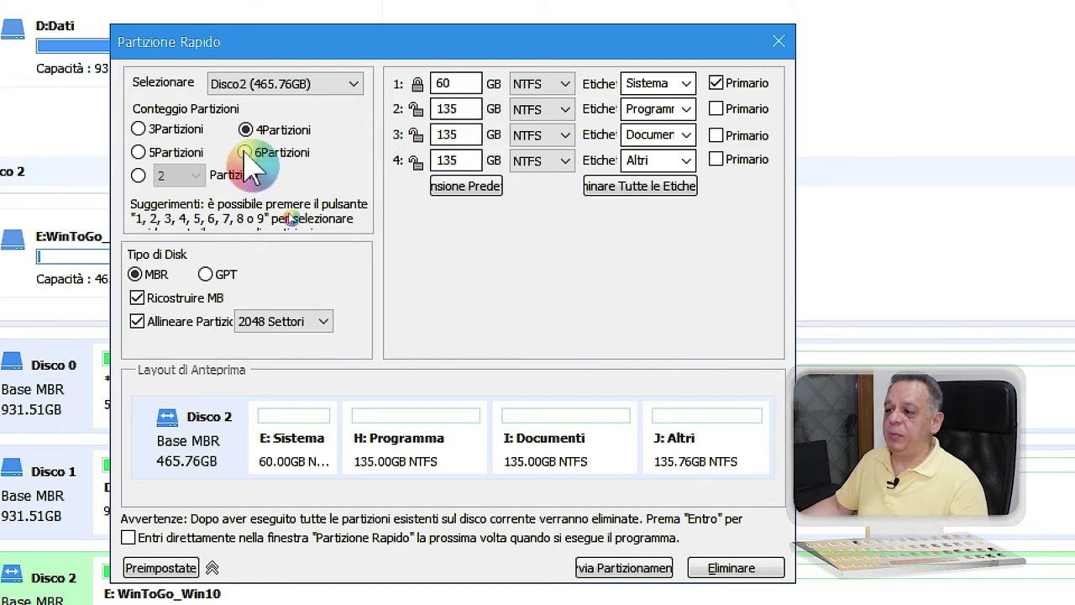
left_click(282, 153)
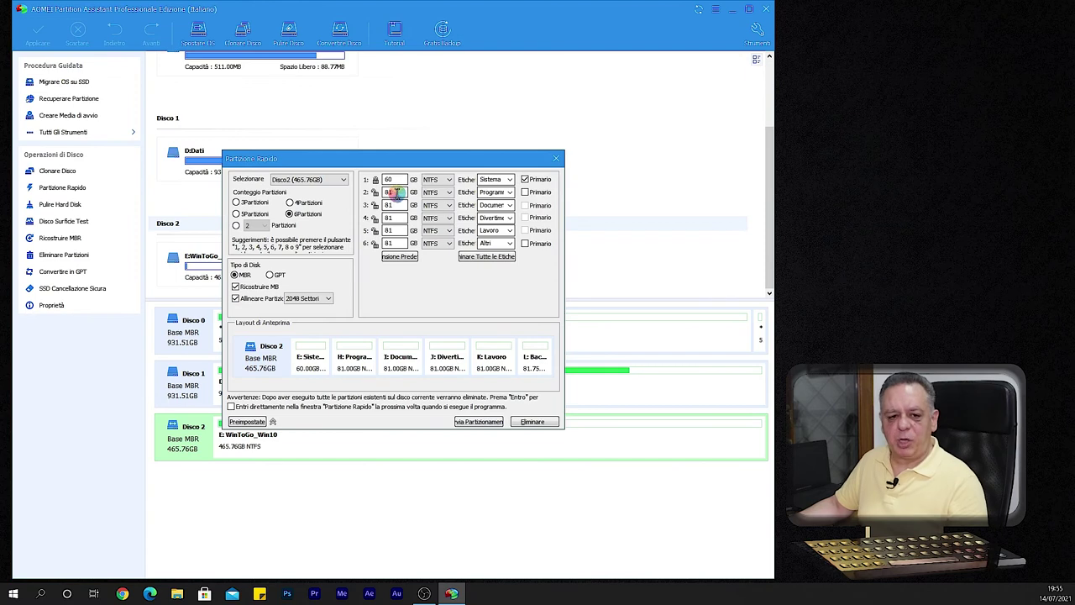
left_click(557, 162)
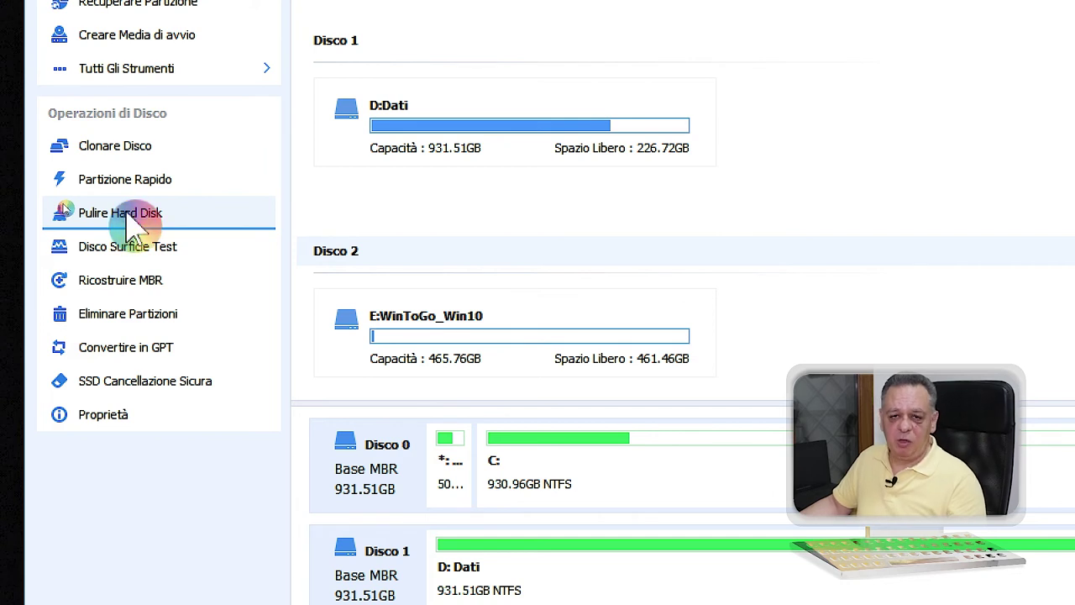
left_click(142, 260)
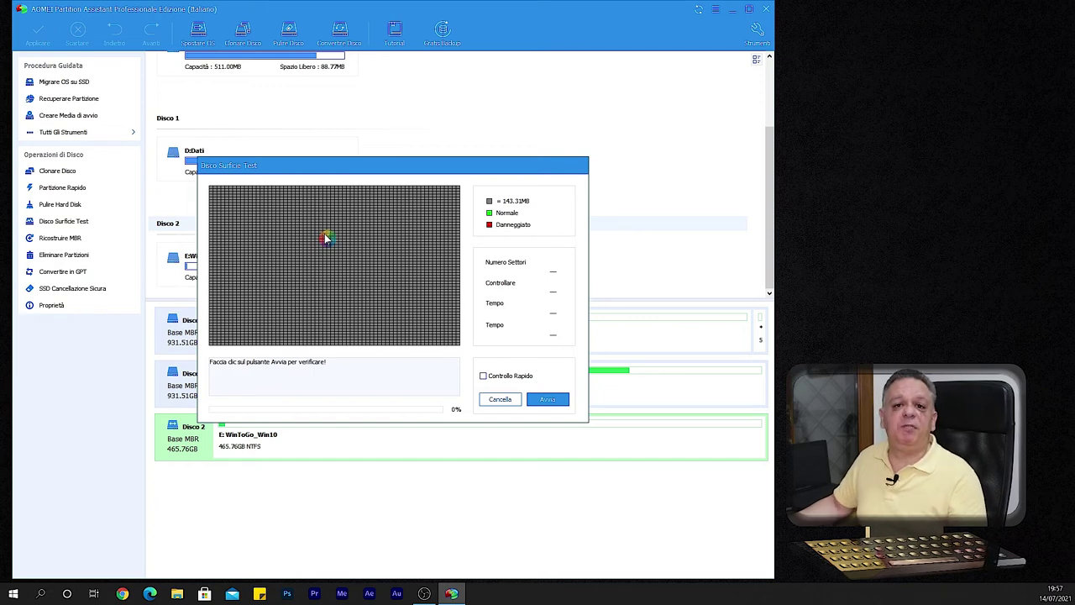
left_click(500, 399)
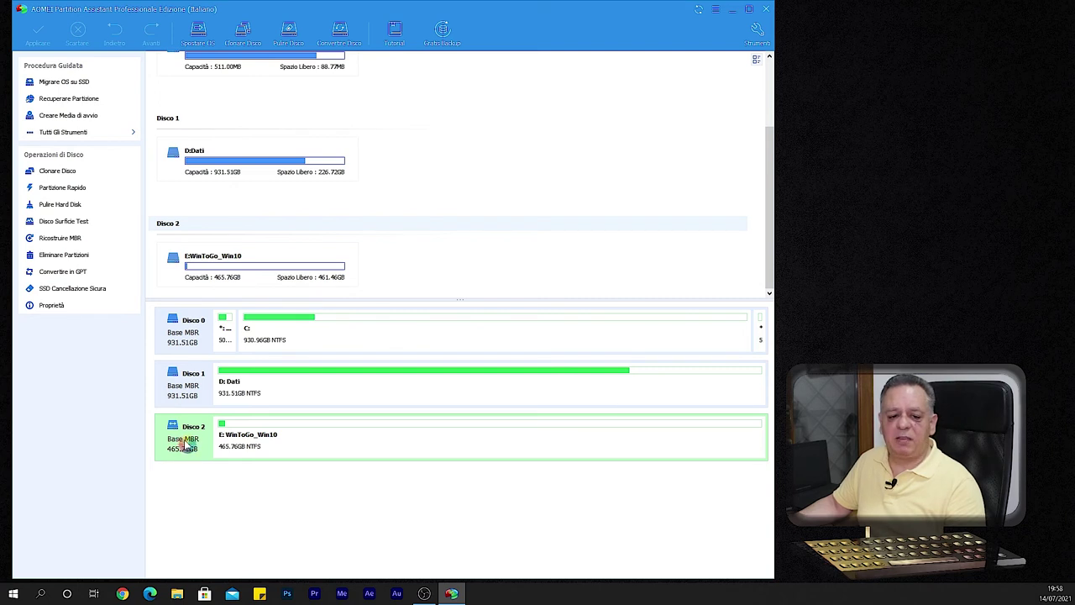
Preview splitting partition E: into about 280 GB and a new partition of about 186 GB, closing the dialog without splitting.
left_click(285, 446)
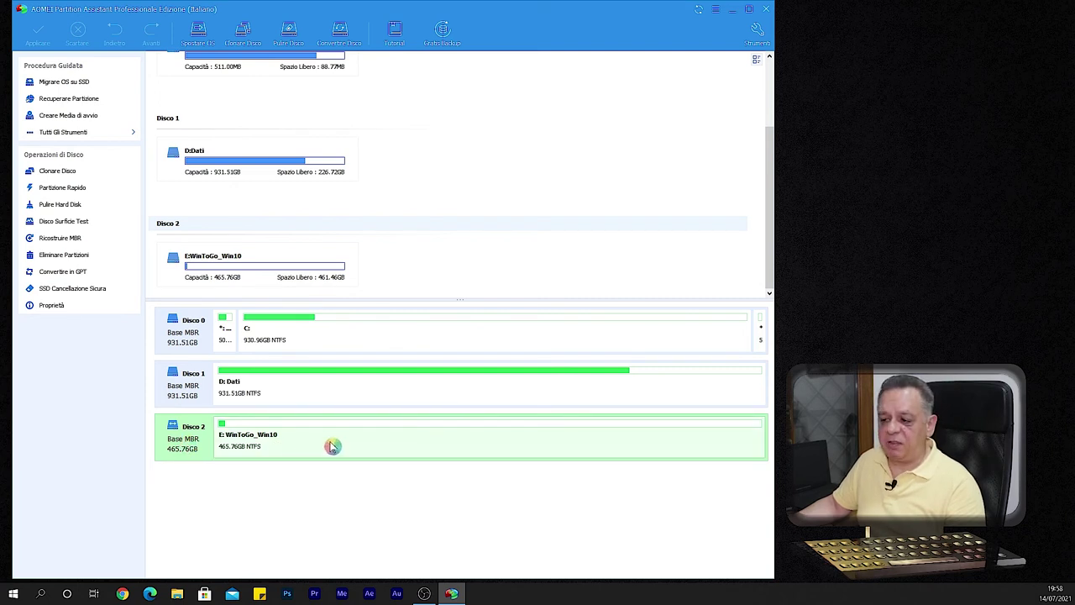
left_click(338, 445)
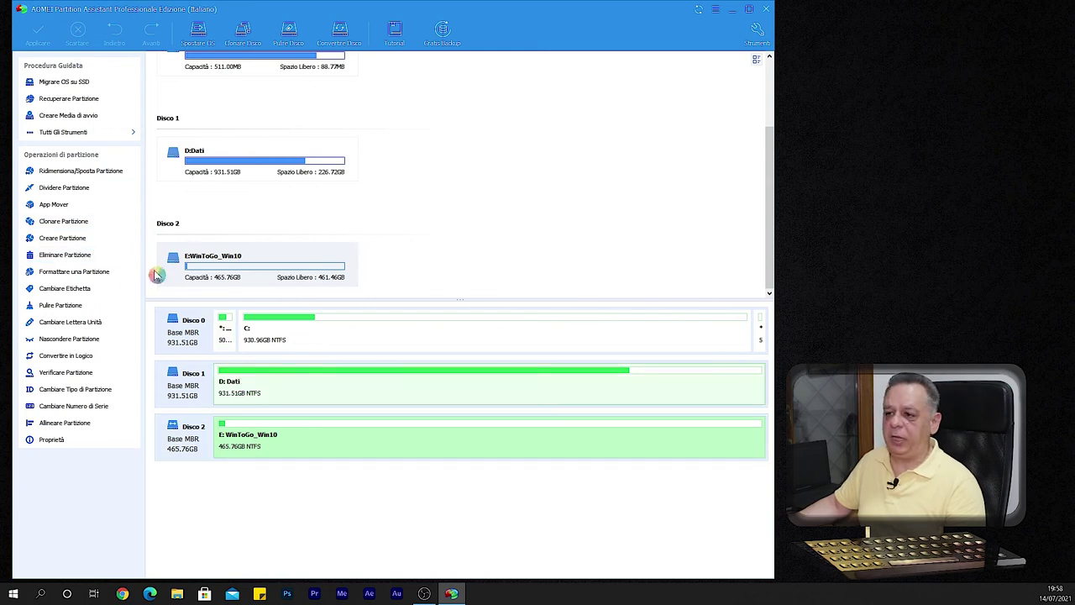
left_click(66, 189)
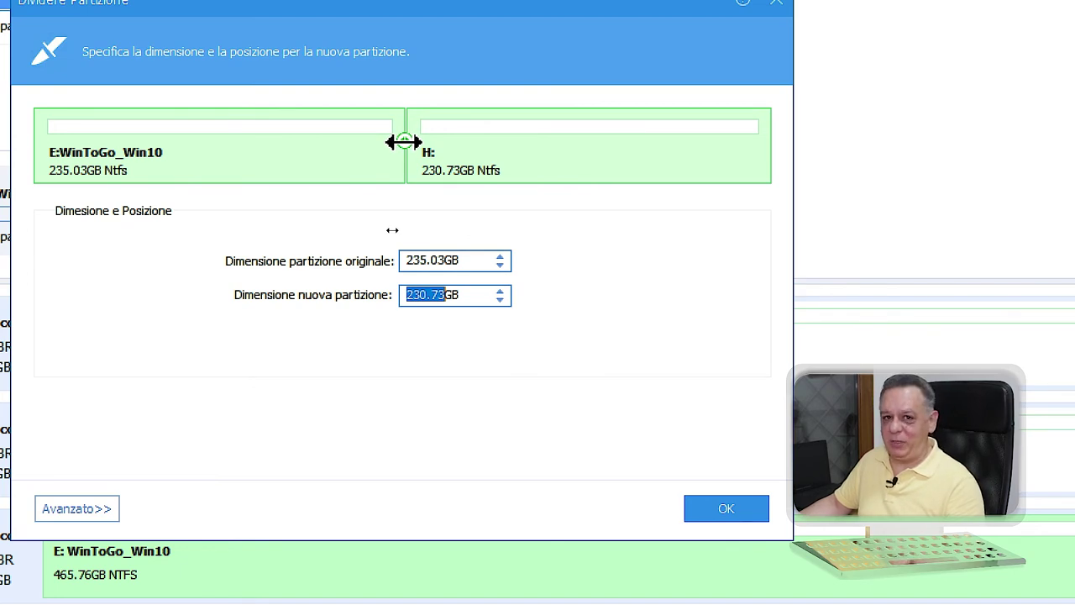
left_click_drag(389, 141, 443, 150)
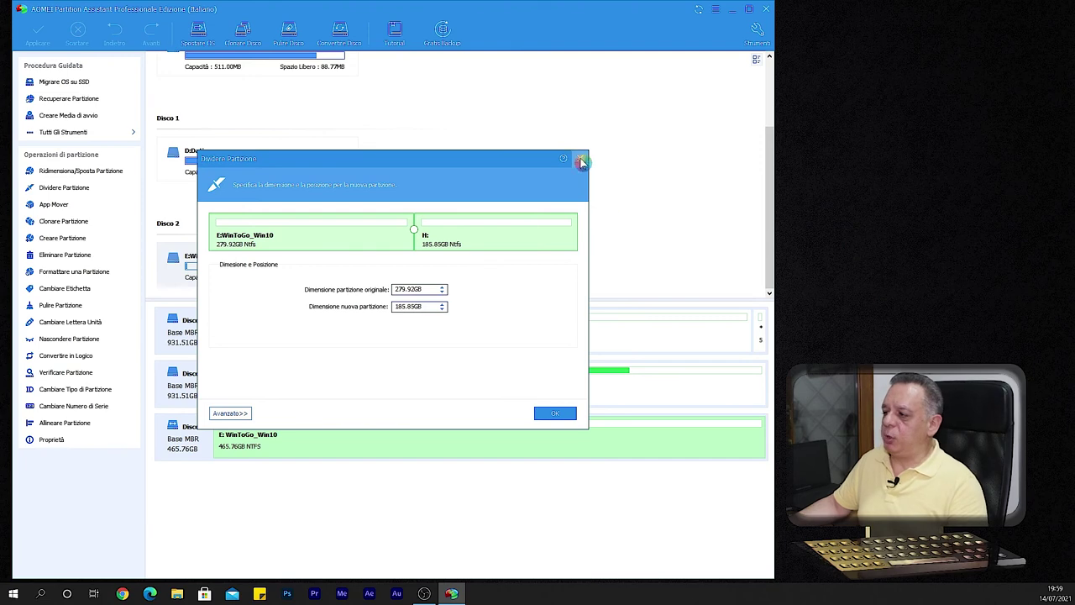
left_click(579, 158)
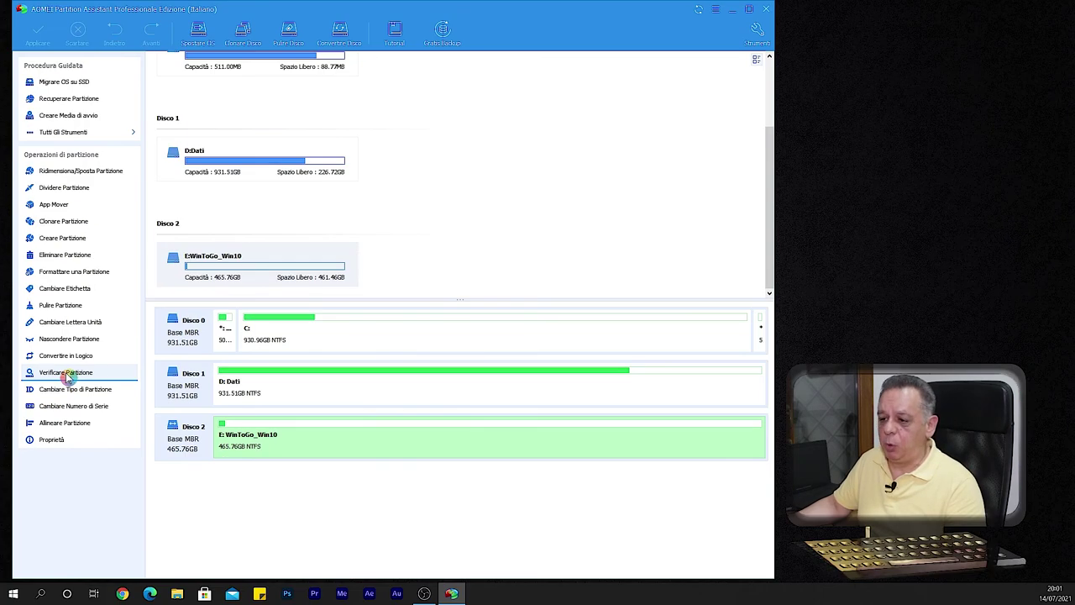
Review the error-check options and the alignment setting for partition E:, closing both dialogs without applying anything.
left_click(67, 374)
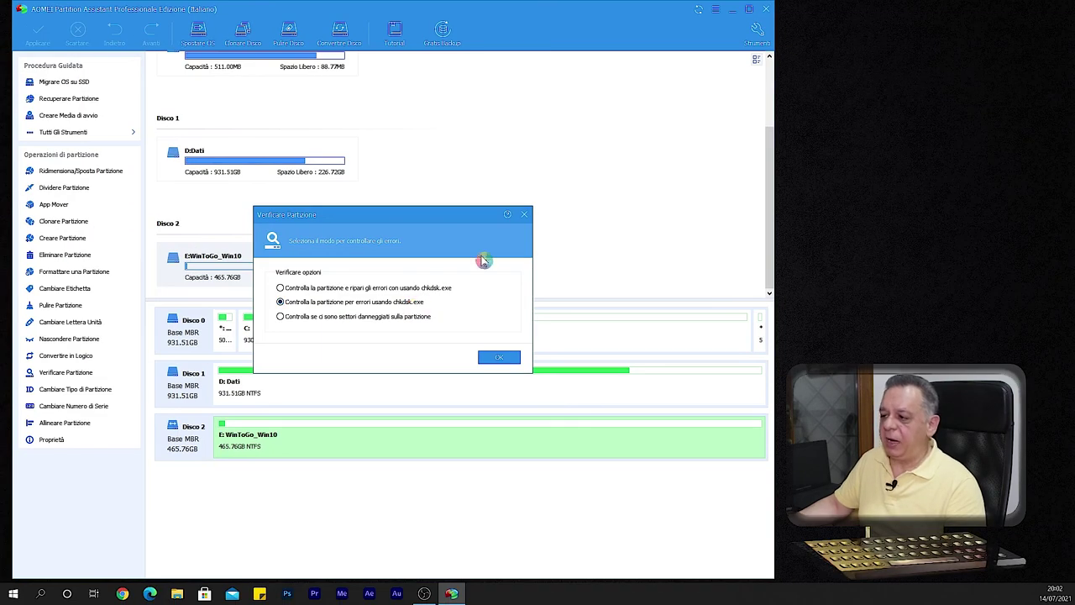
left_click(524, 214)
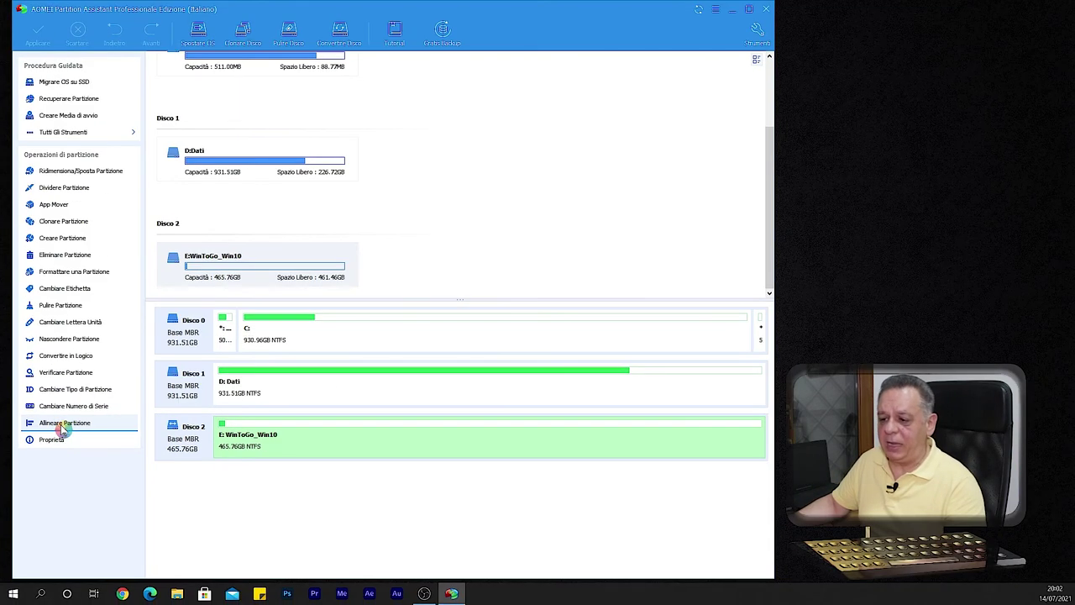
left_click(64, 425)
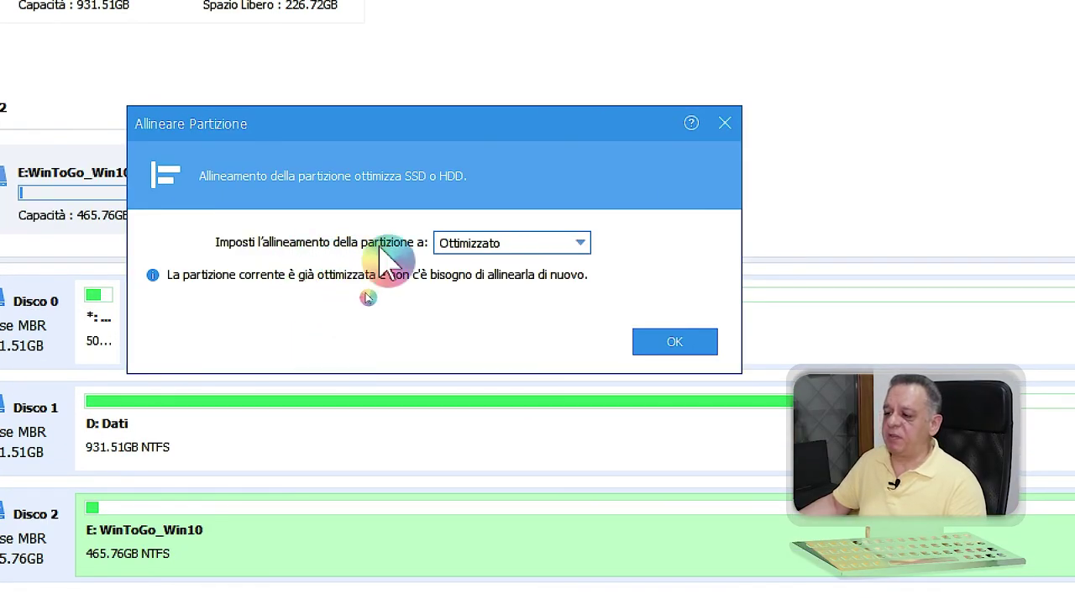
left_click(581, 242)
left_click(588, 256)
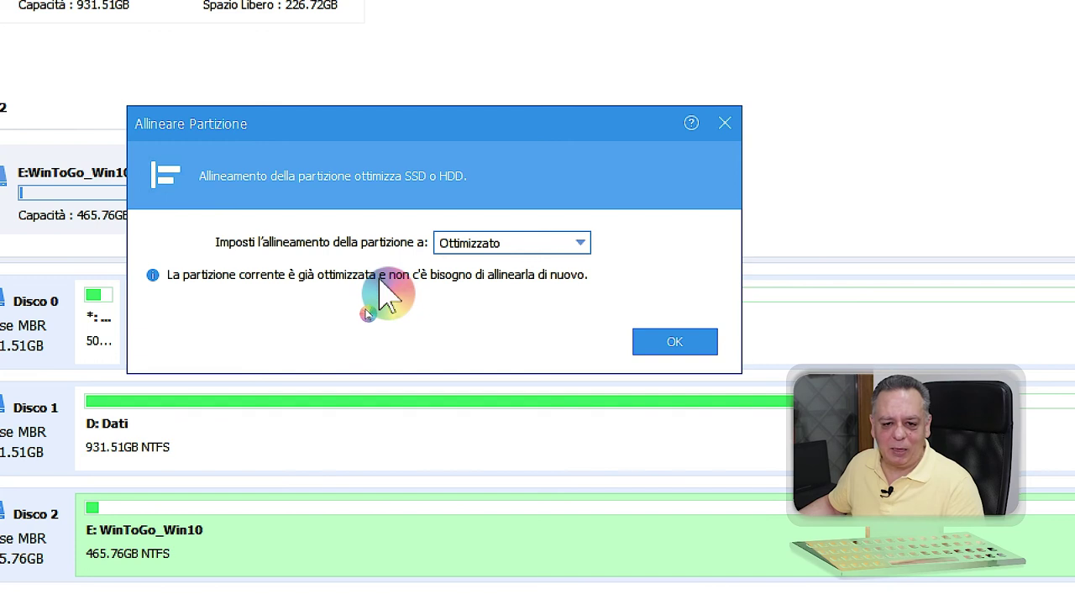
left_click(727, 123)
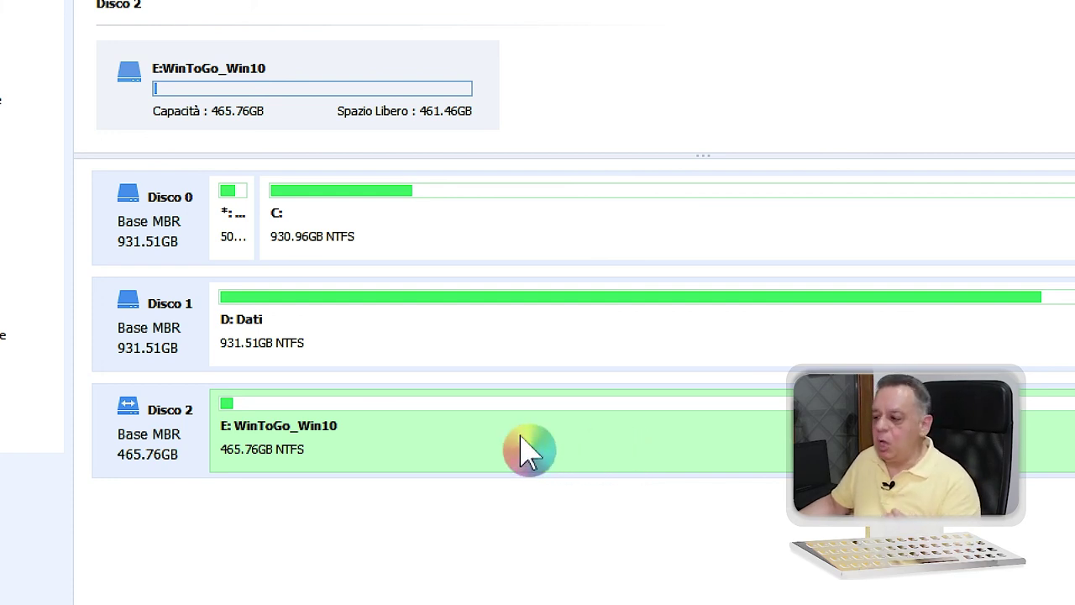
Queue a new partition H: of 184.84 GB on Disco 2, taking the space from partition E:.
right_click(468, 454)
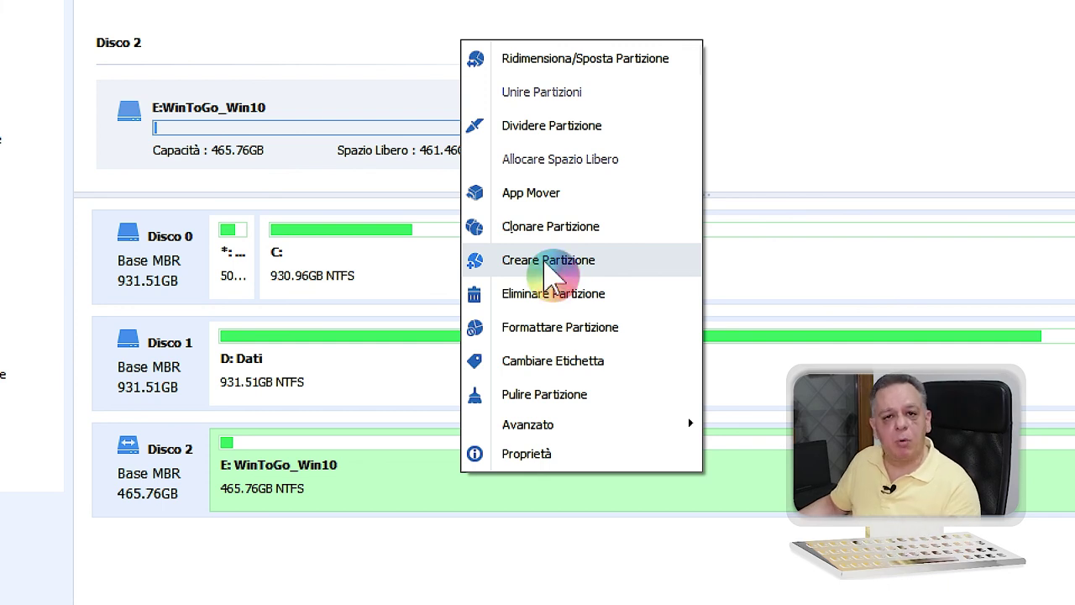
left_click(546, 260)
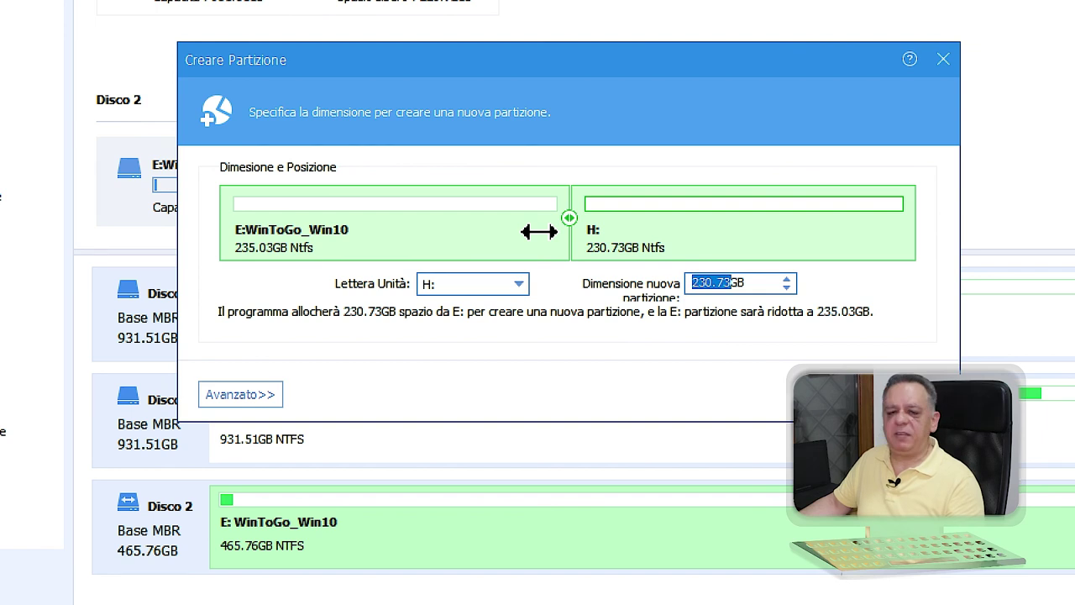
left_click_drag(568, 218, 605, 222)
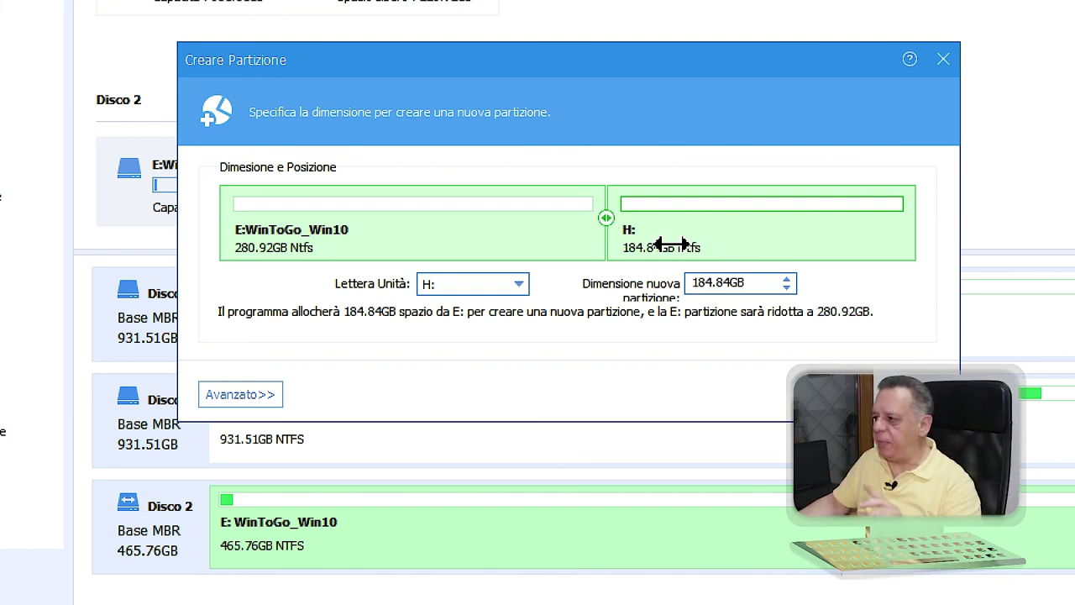
left_click(764, 283)
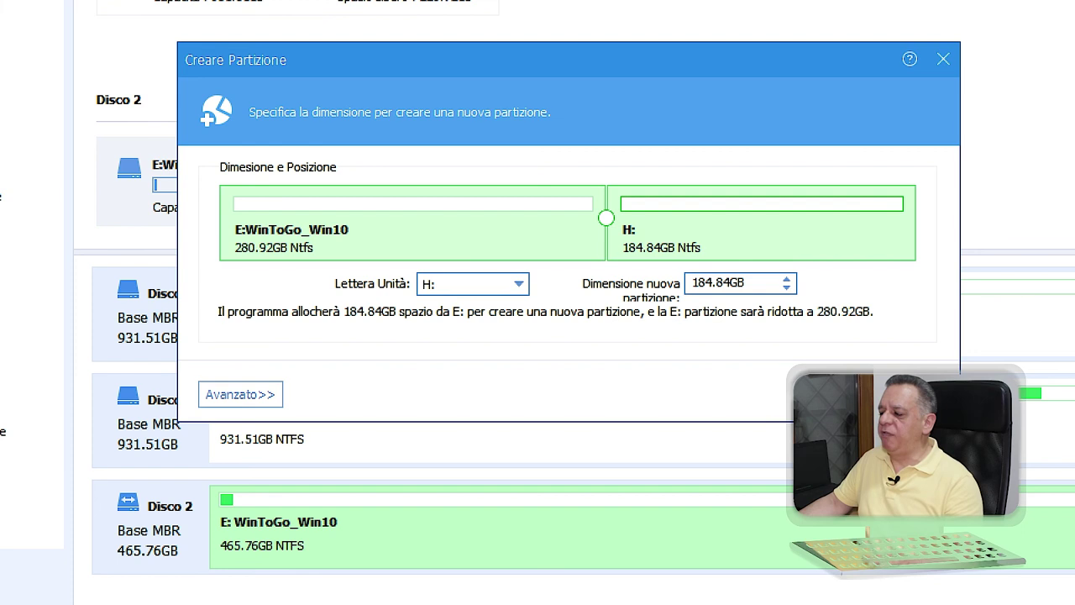
left_click(831, 394)
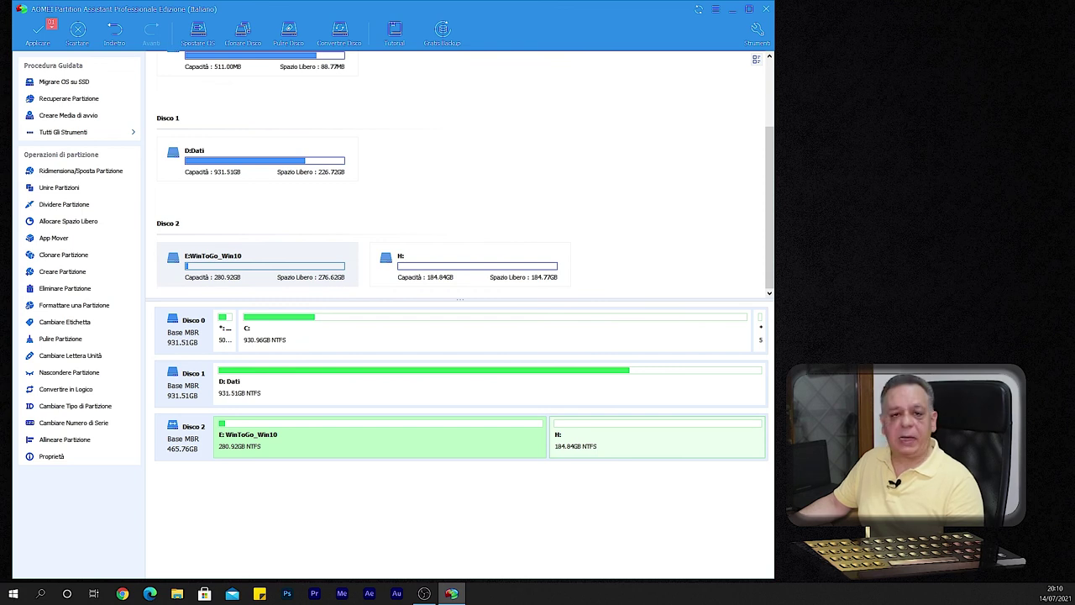
Review the queued creation of partition H: in the list of pending operations.
left_click(591, 451)
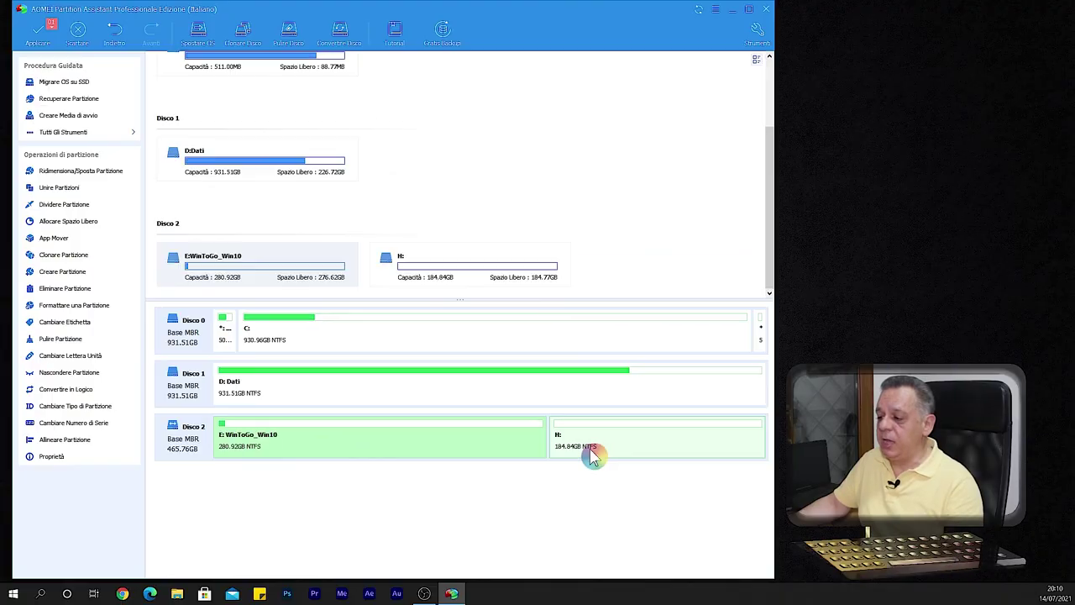
left_click(487, 391)
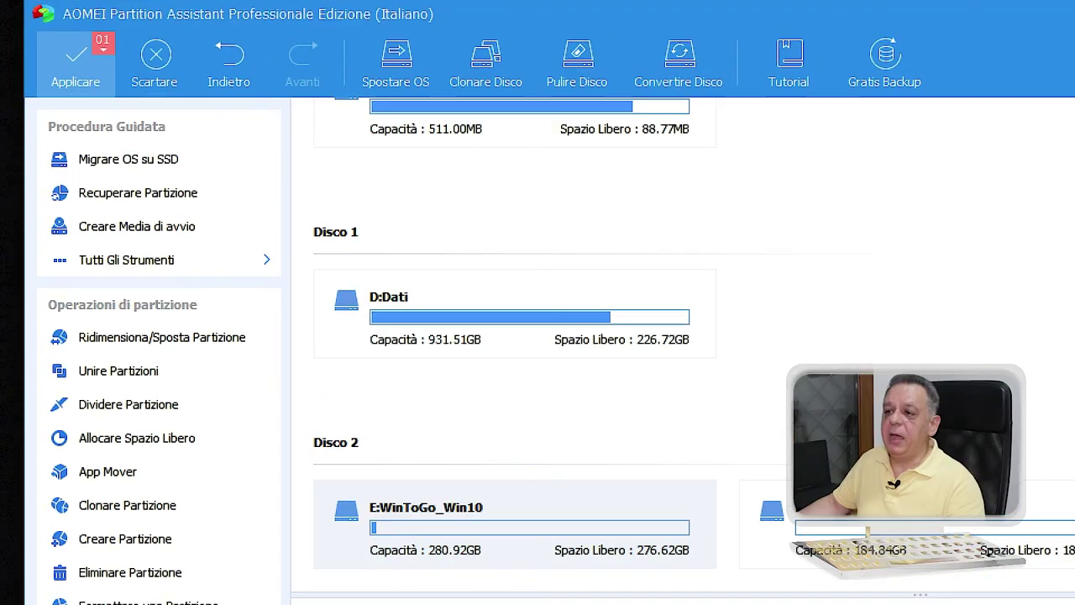
left_click(37, 42)
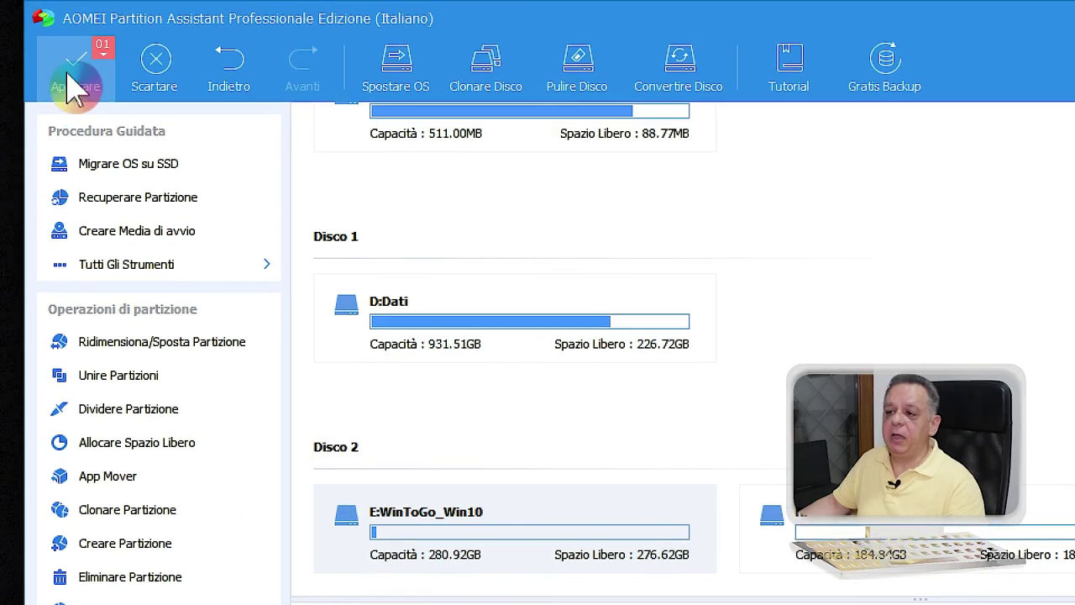
left_click(74, 84)
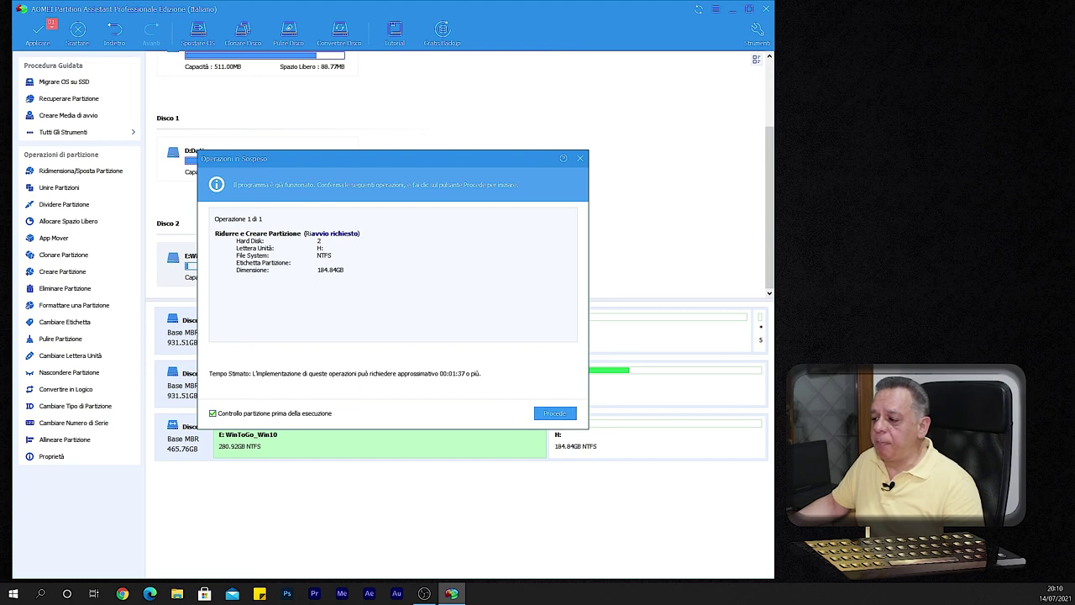
left_click(551, 414)
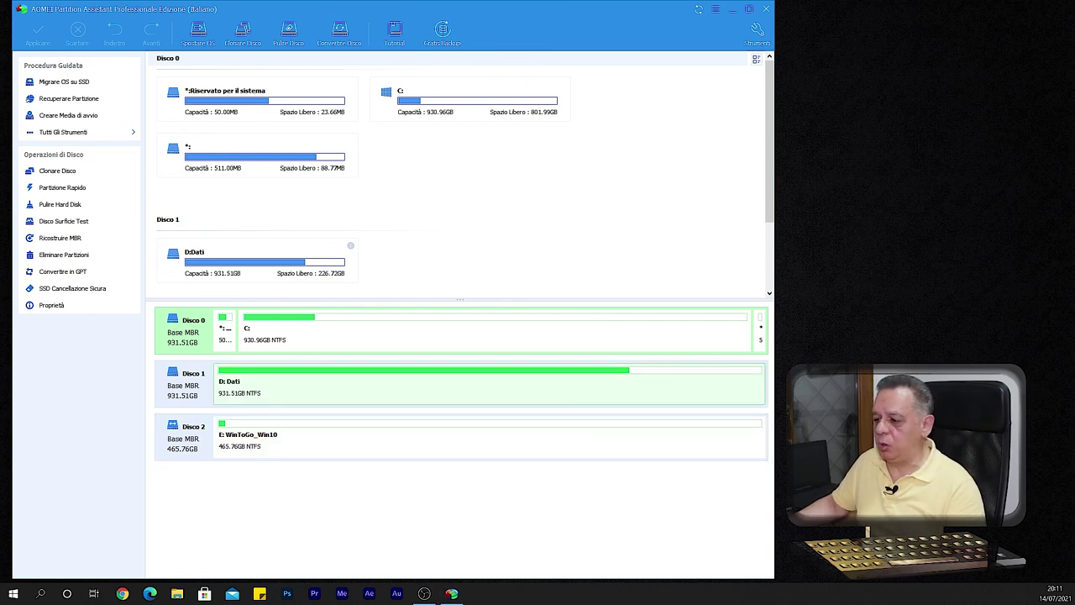
Queue a format of partition E: as NTFS with the default 4 KB cluster size, keeping the label WinToGo_Win10.
right_click(369, 444)
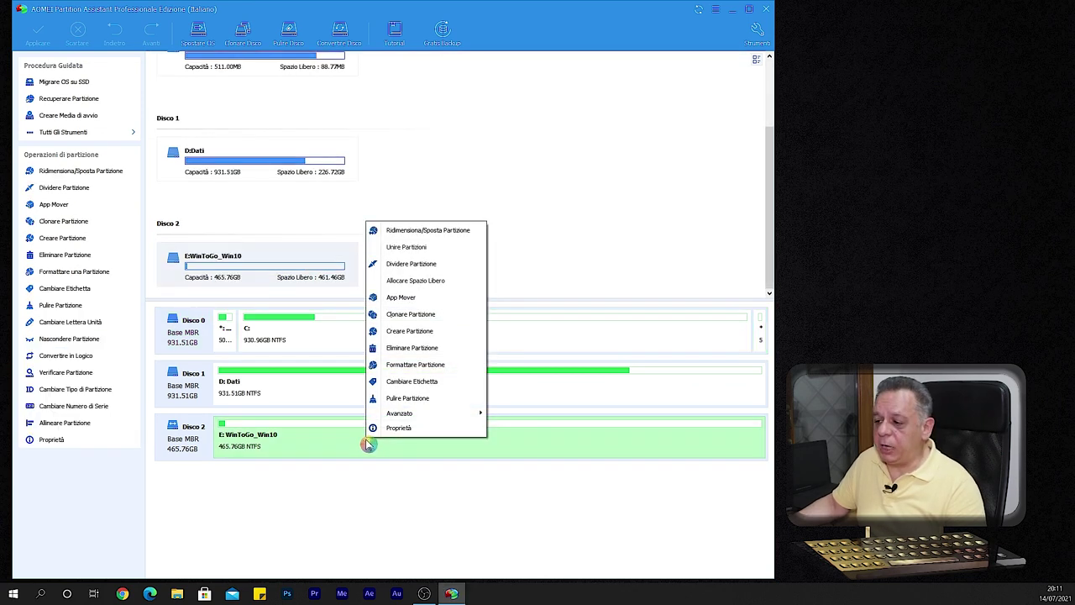
left_click(403, 365)
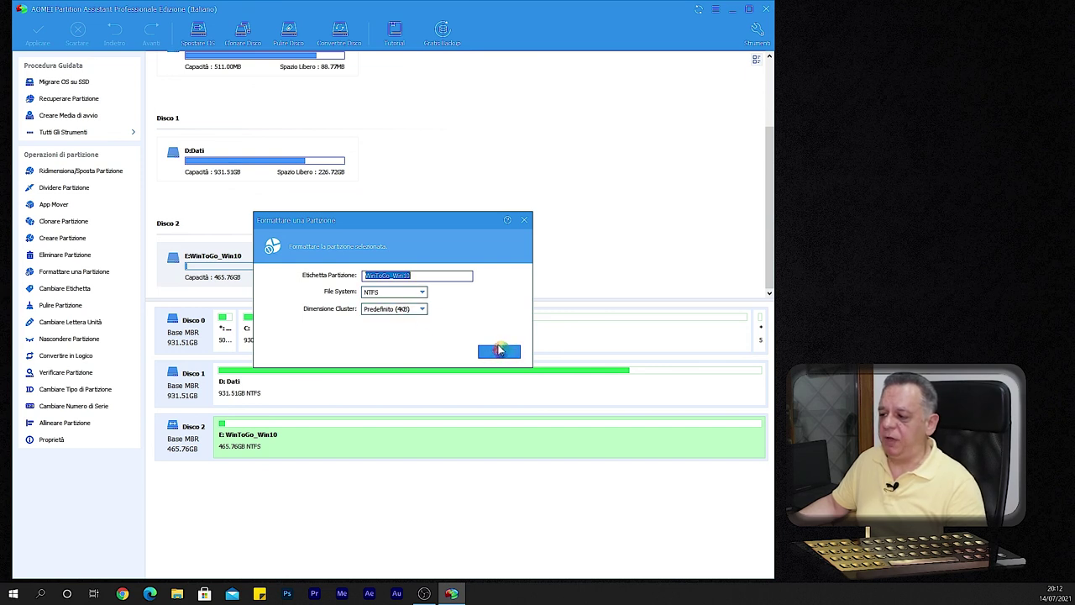
left_click(499, 351)
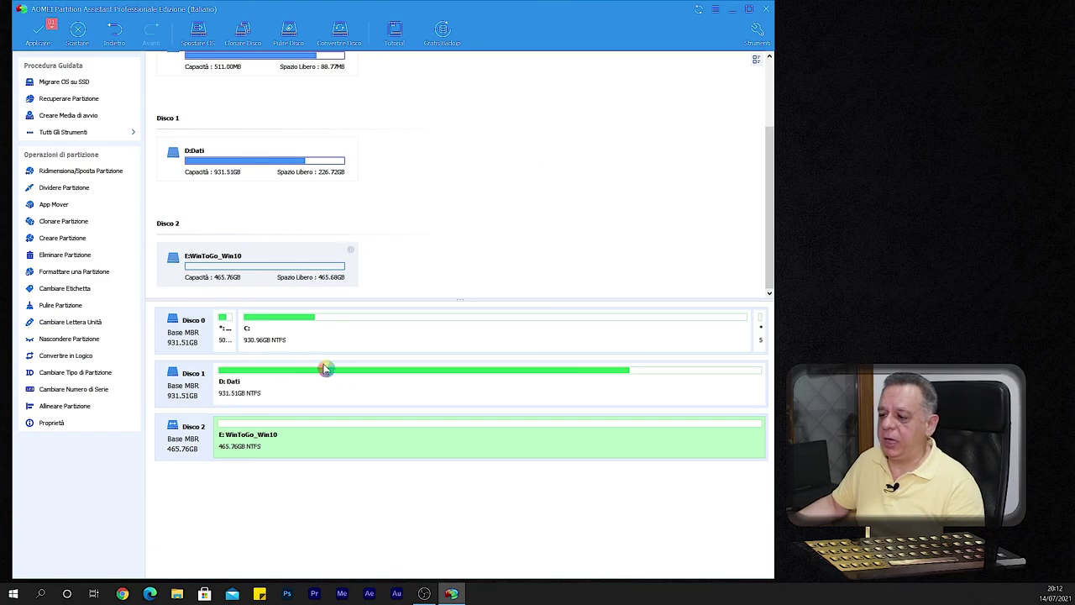
Queue a quick deletion of partition E: without wiping its data, and review the pending operations without running them.
right_click(393, 446)
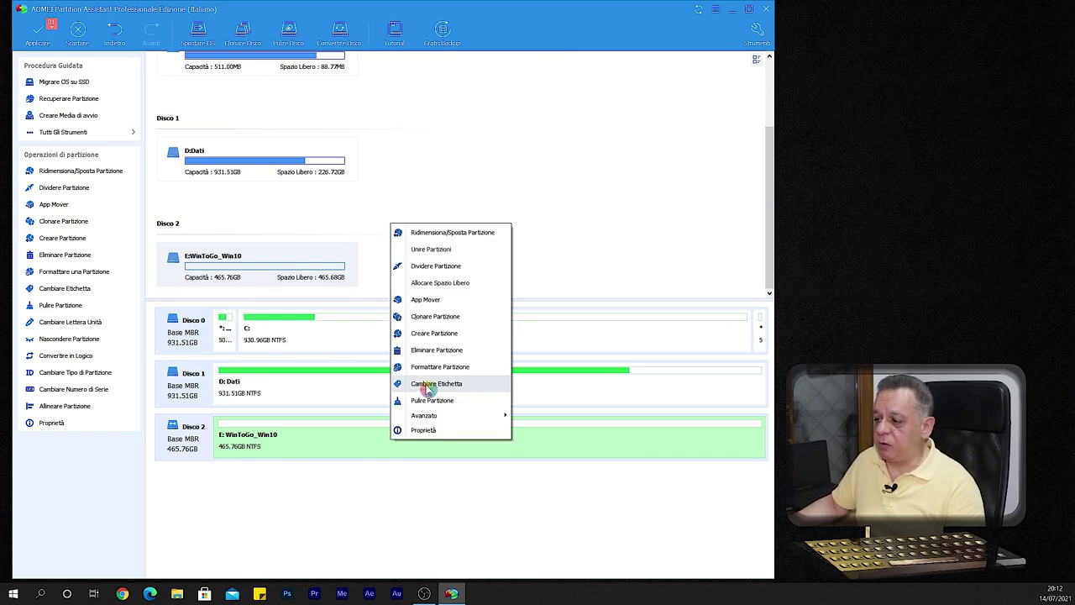
left_click(429, 350)
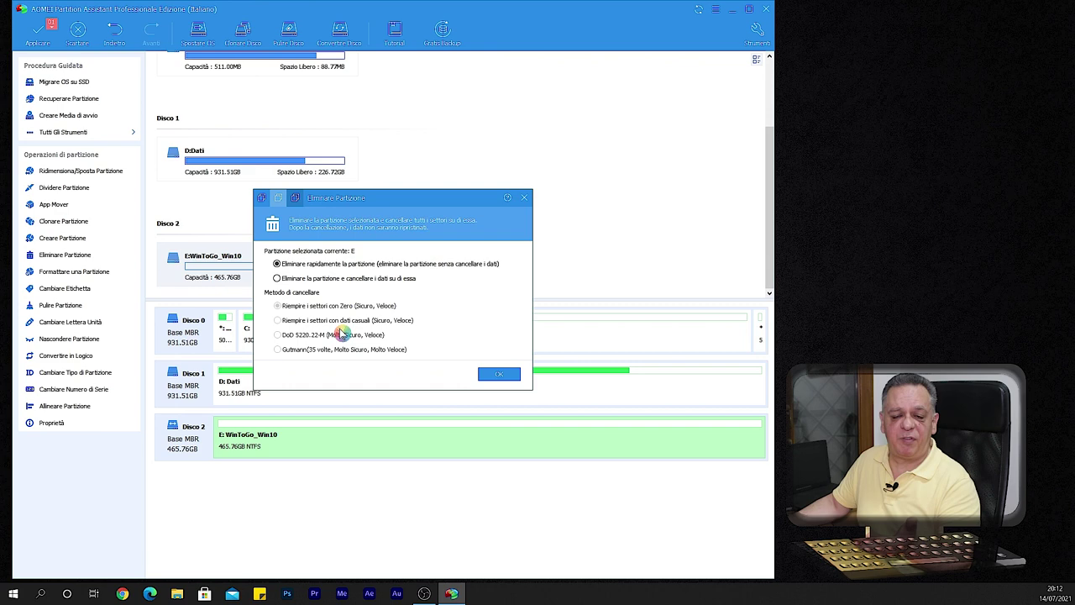
left_click(499, 374)
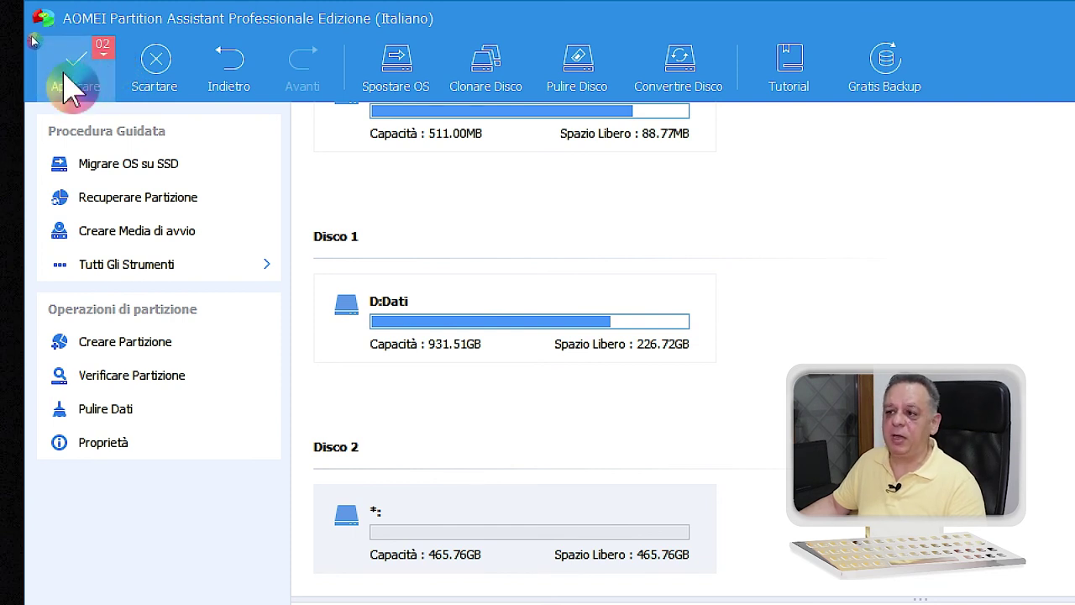
left_click(67, 73)
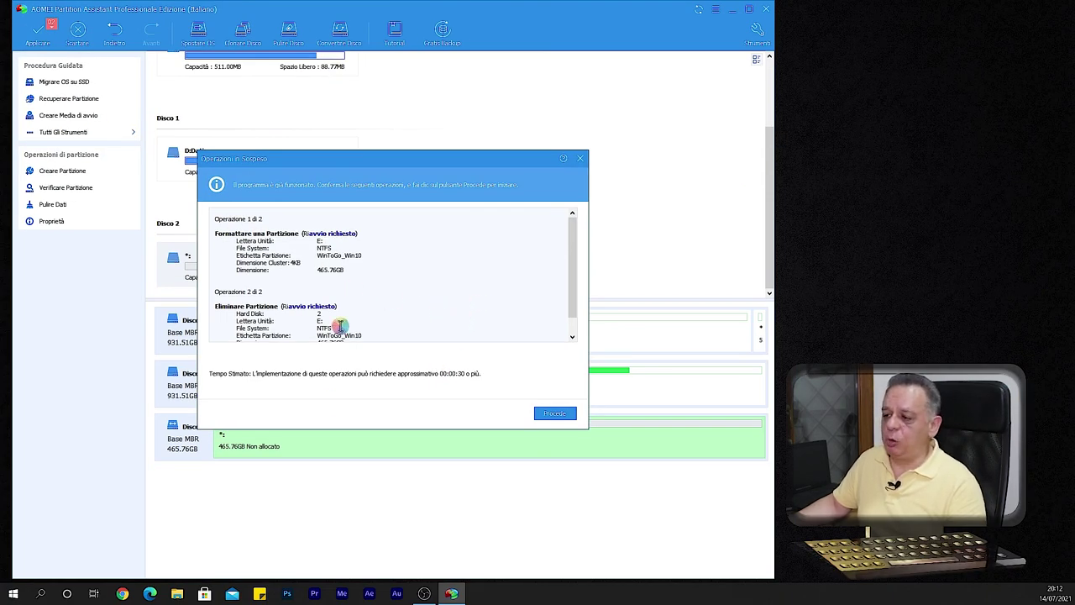
left_click(557, 417)
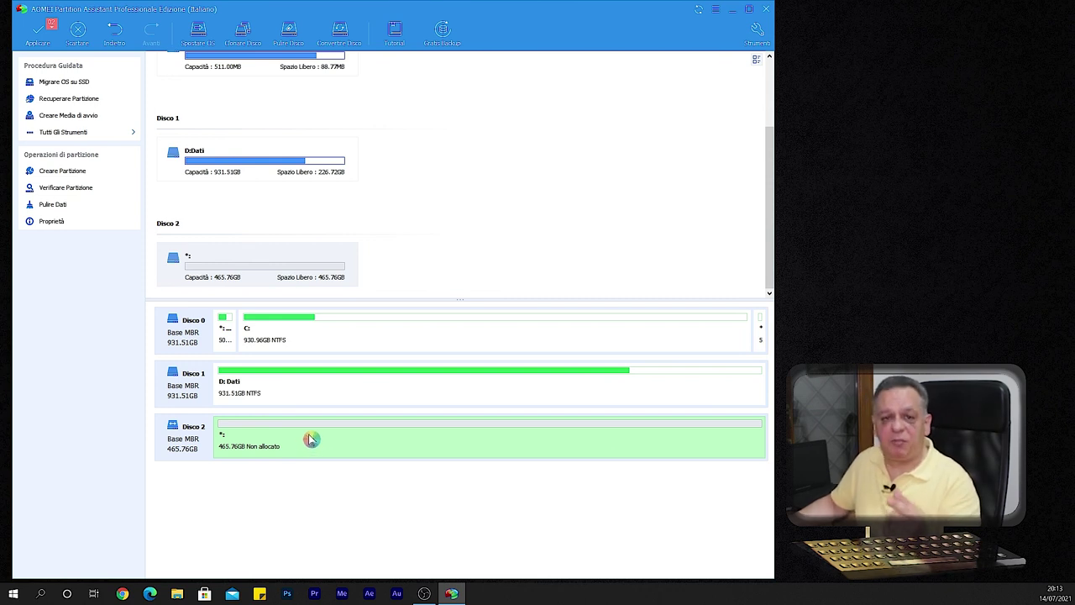
Review the operations offered for the whole Disco 2 without choosing one, and select the disk's unallocated space.
left_click(179, 448)
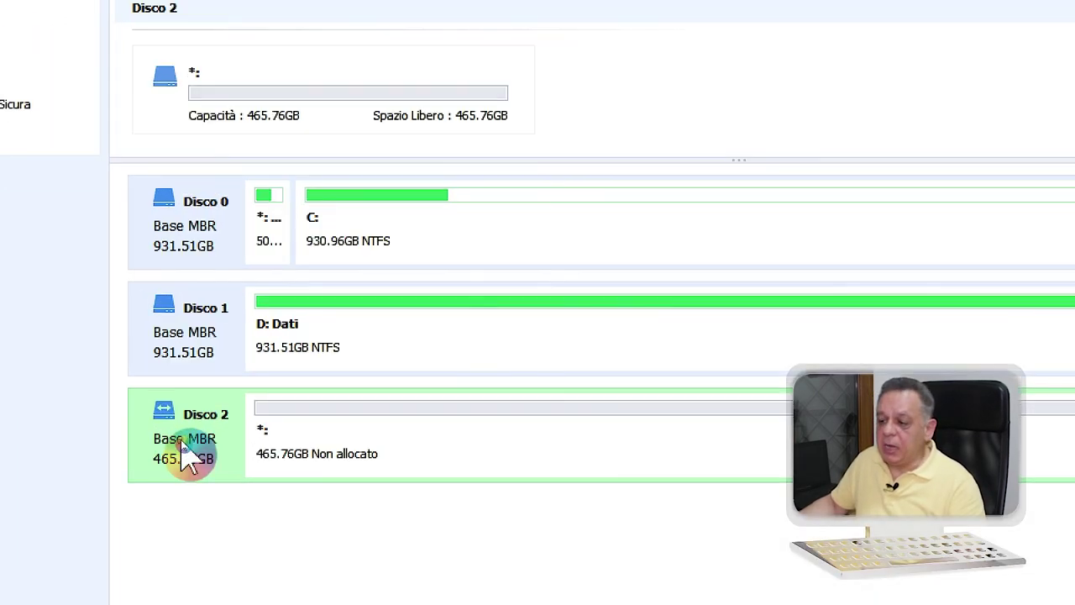
right_click(181, 441)
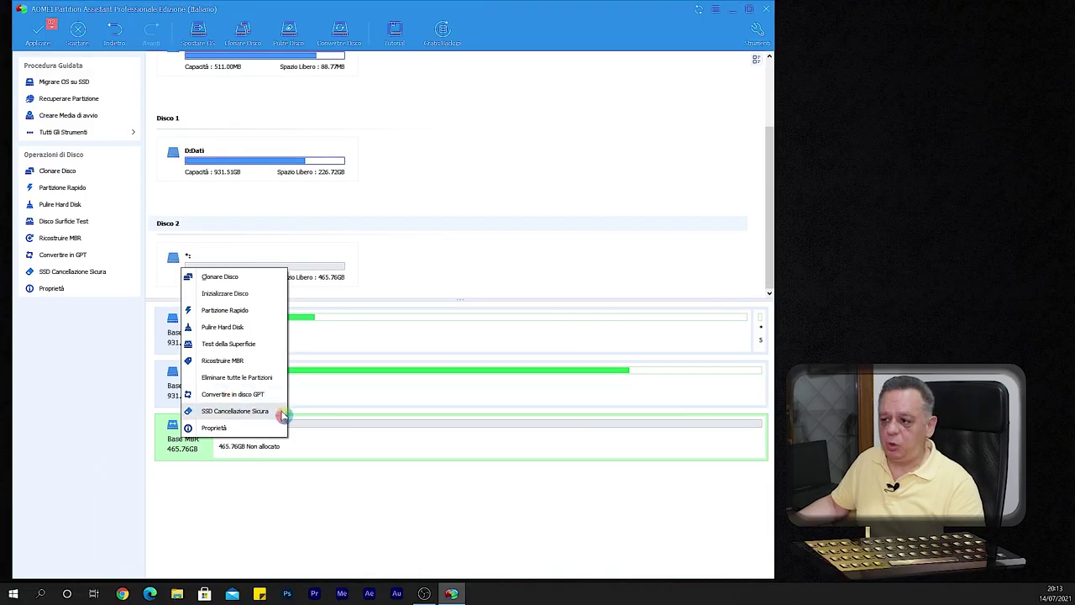
left_click(328, 486)
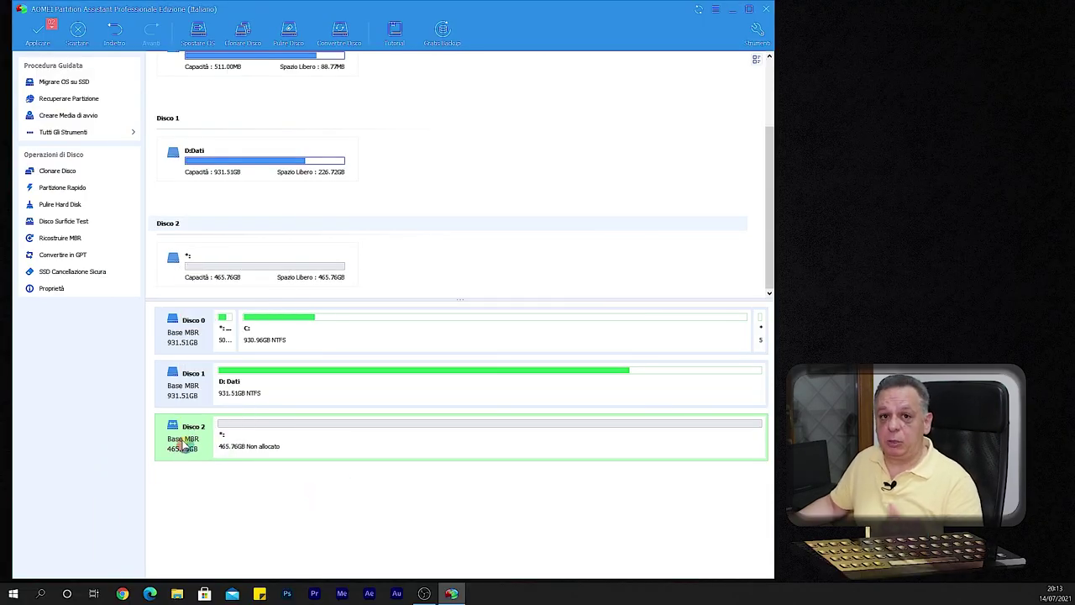
left_click(295, 448)
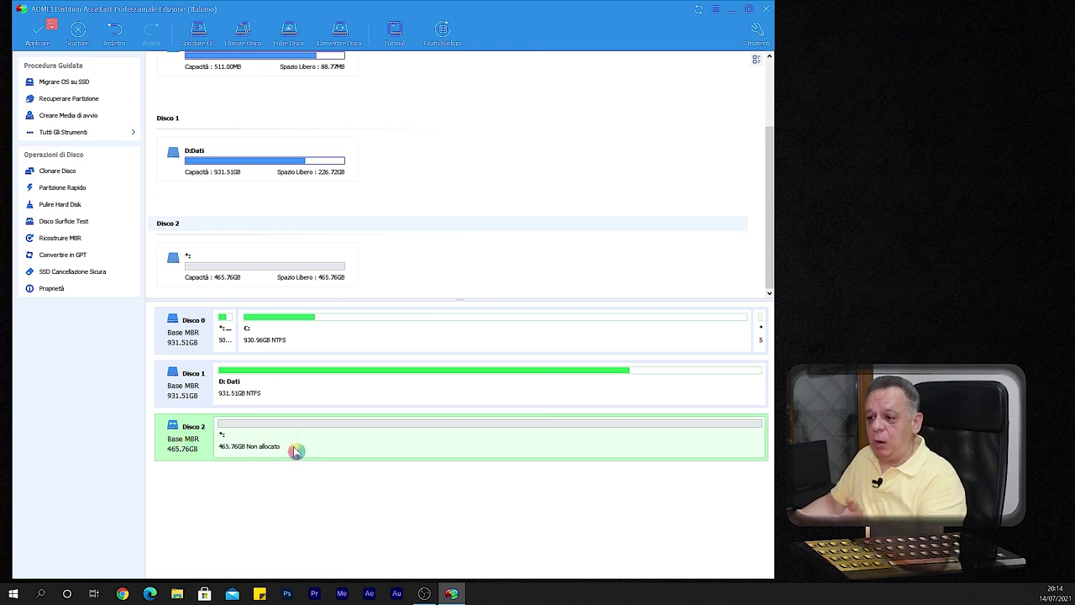